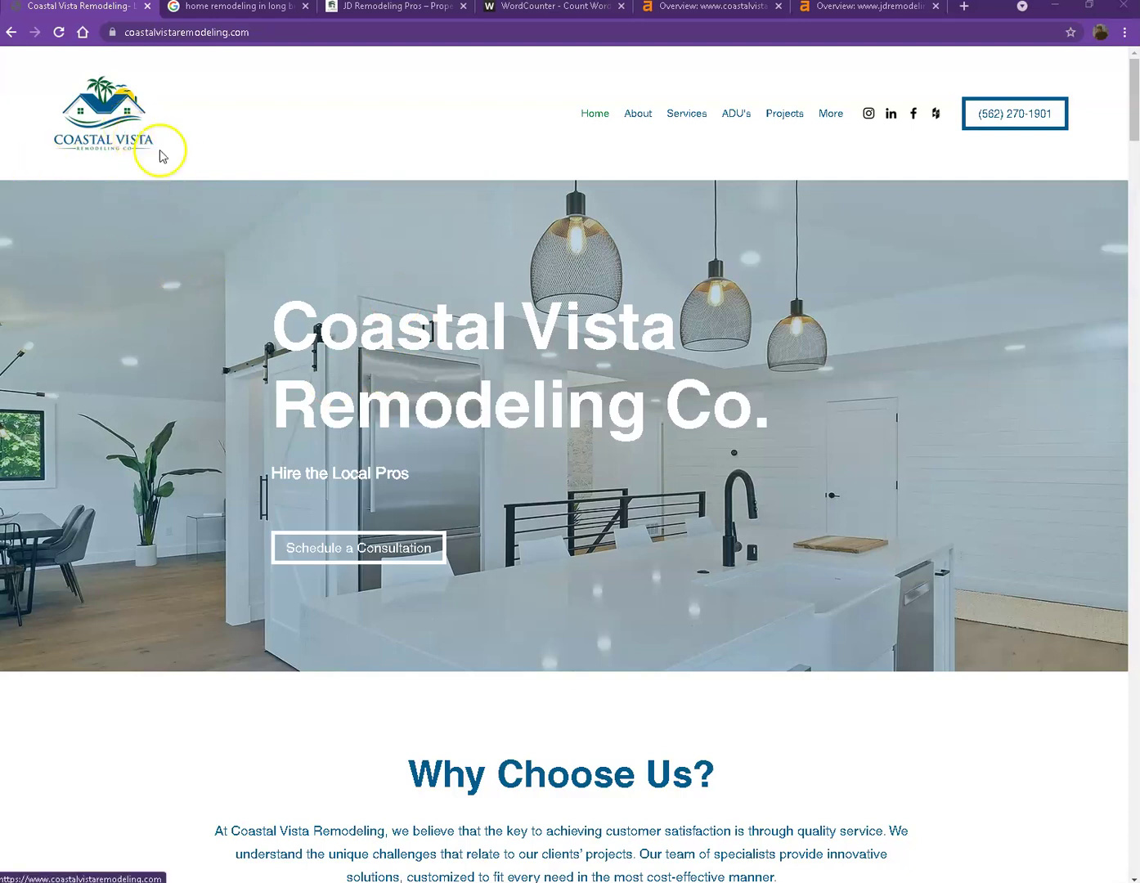
# Review the Coastal Vista Remodeling homepage from the hero section through services, projects, reviews and contact form to the footer
pyautogui.scroll(-15, 630, 360)
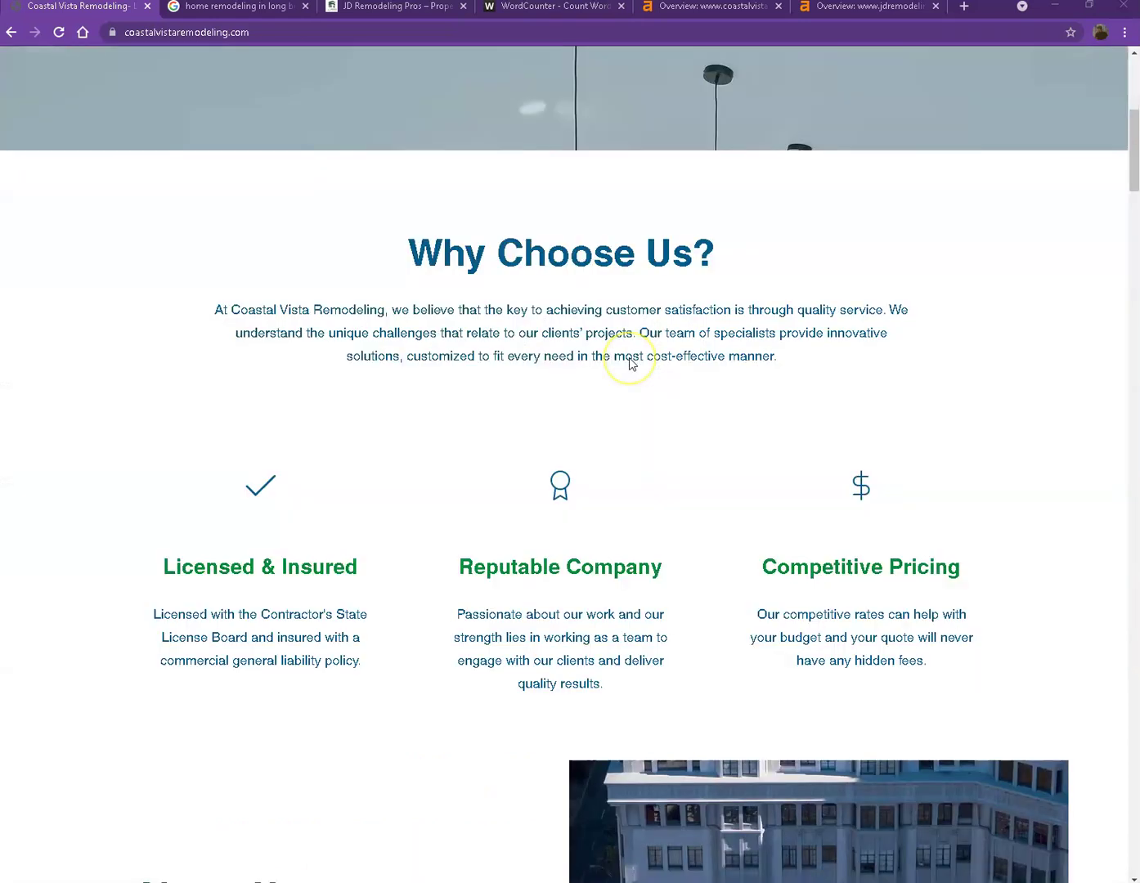
pyautogui.scroll(-9, 483, 340)
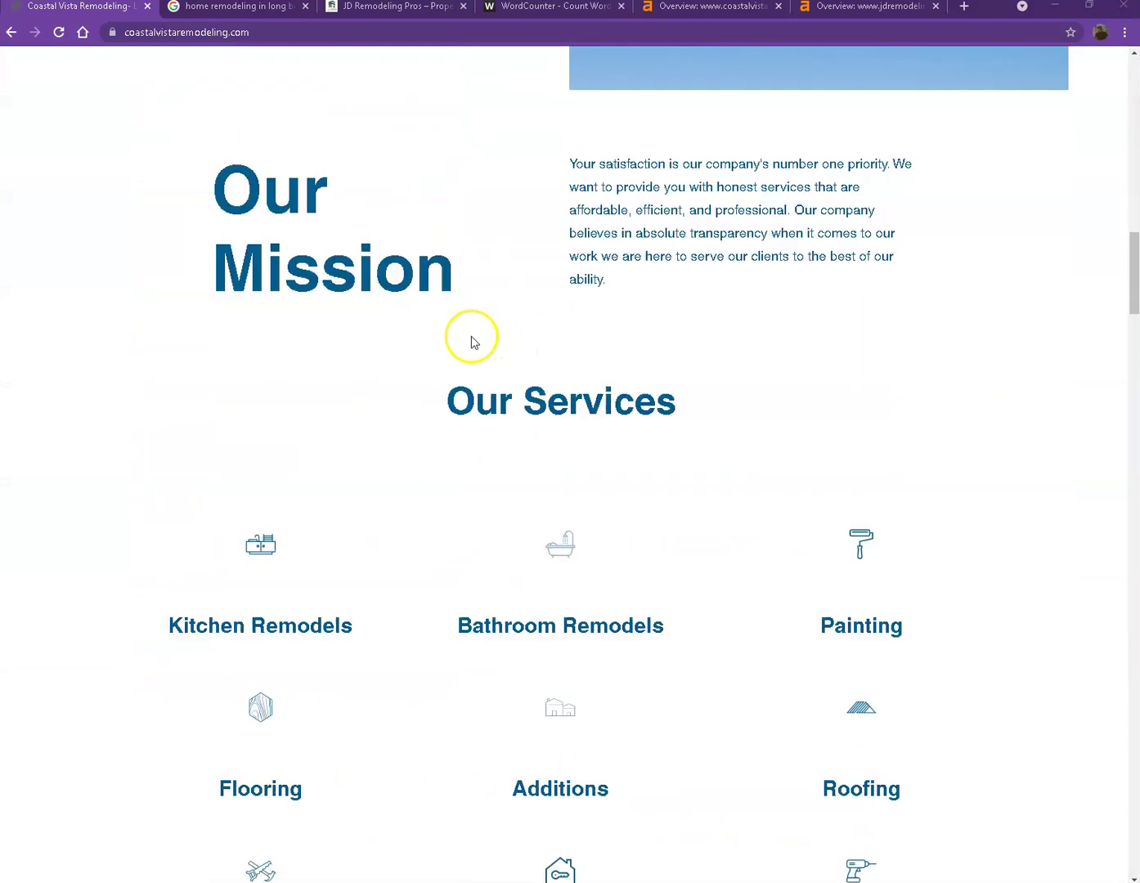
pyautogui.scroll(-17, 471, 340)
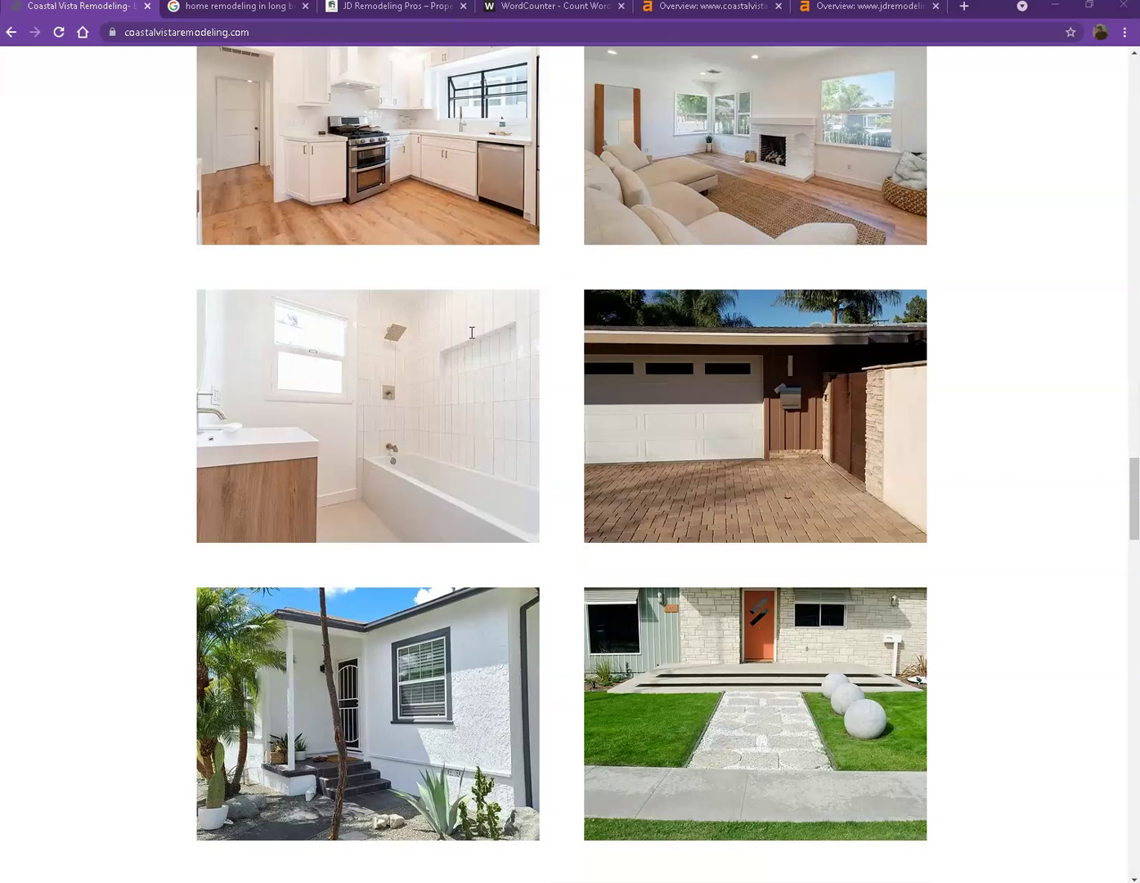
pyautogui.rightClick(345, 336)
pyautogui.click(141, 294)
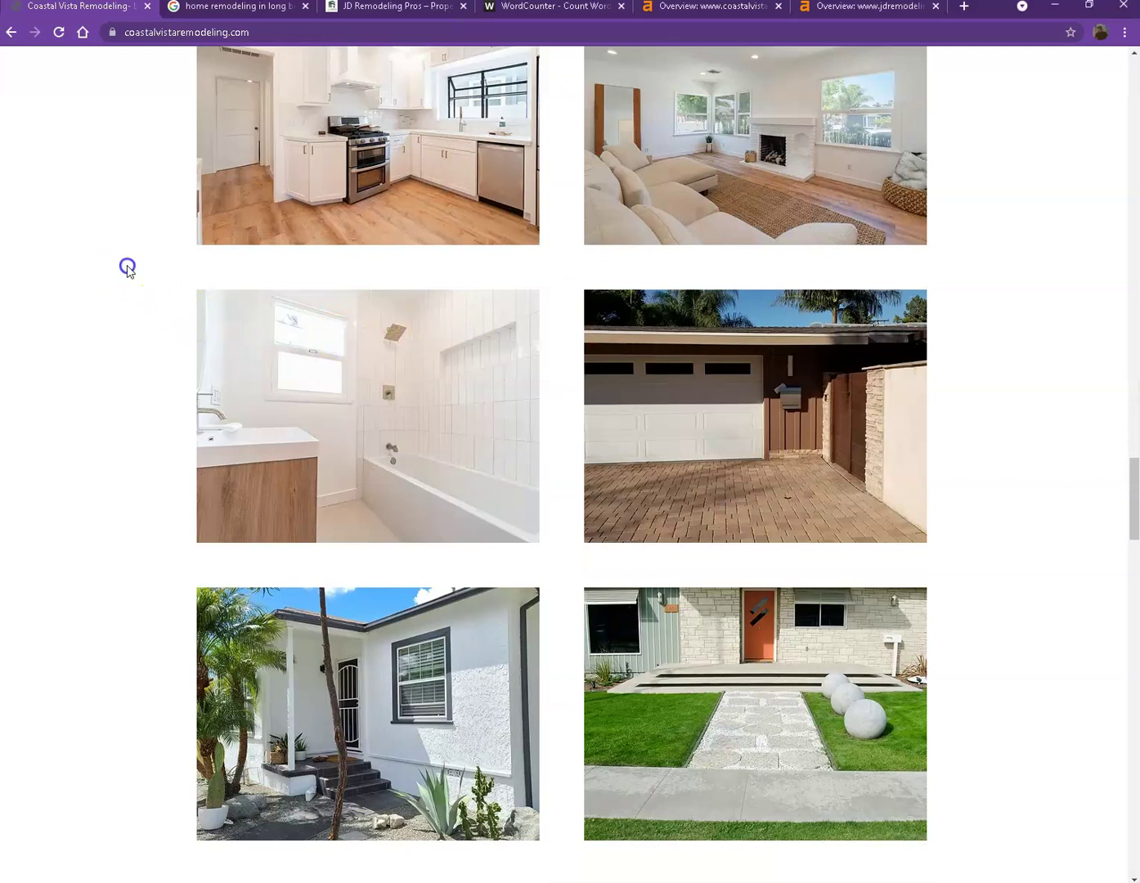
pyautogui.scroll(-8, 129, 270)
pyautogui.scroll(-15, 132, 275)
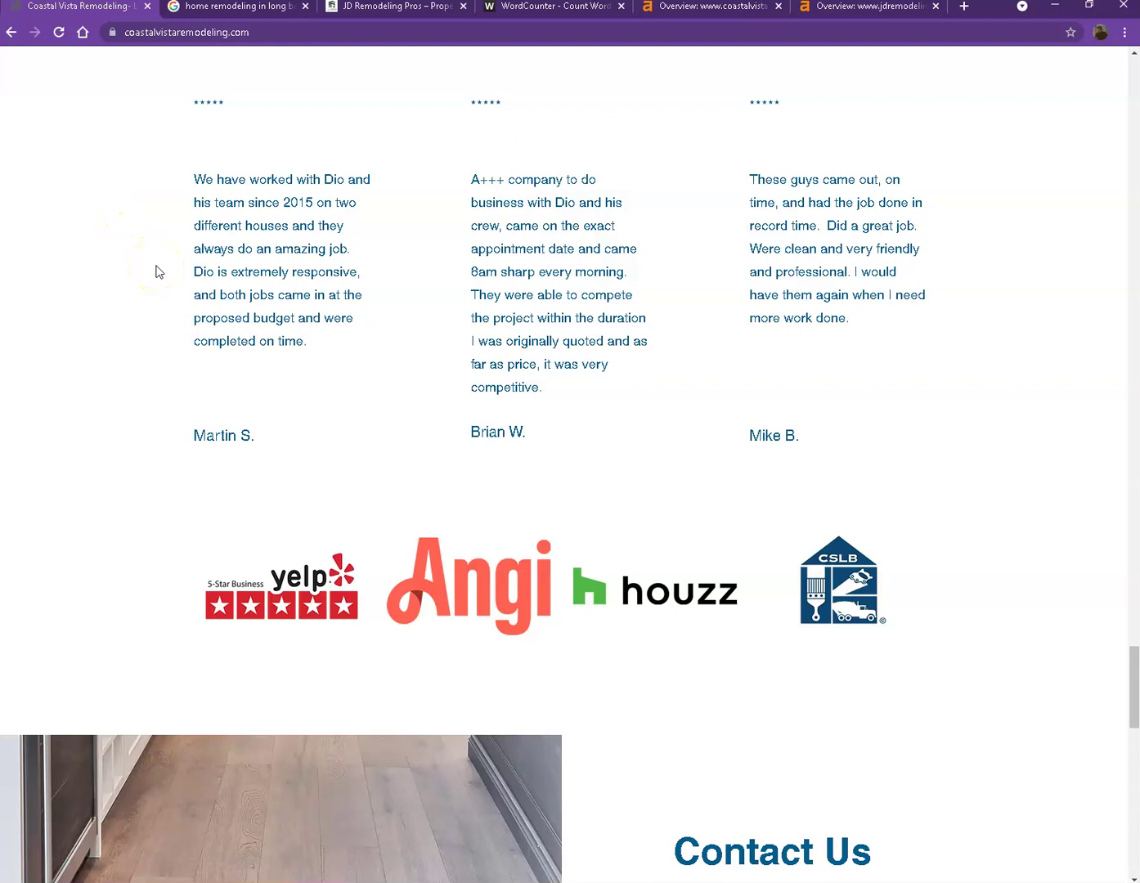
pyautogui.scroll(-5, 165, 305)
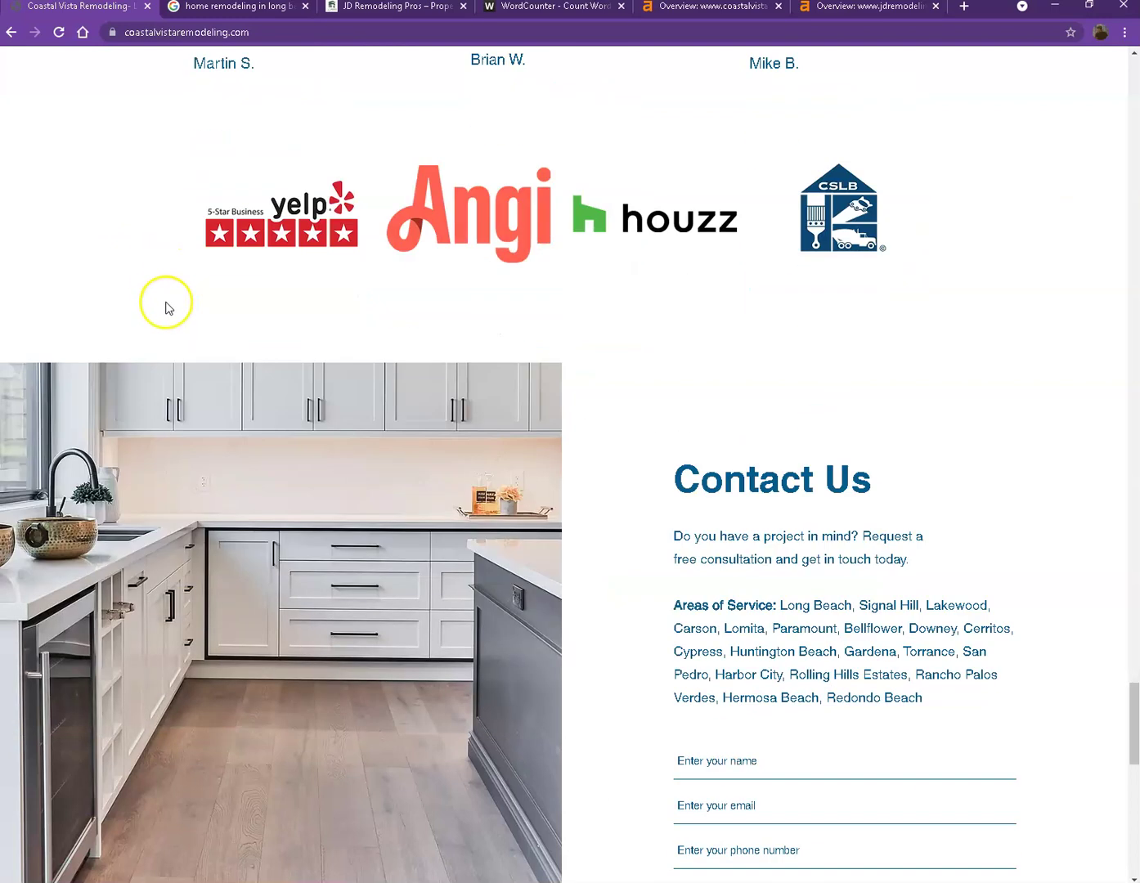
pyautogui.scroll(-15, 167, 307)
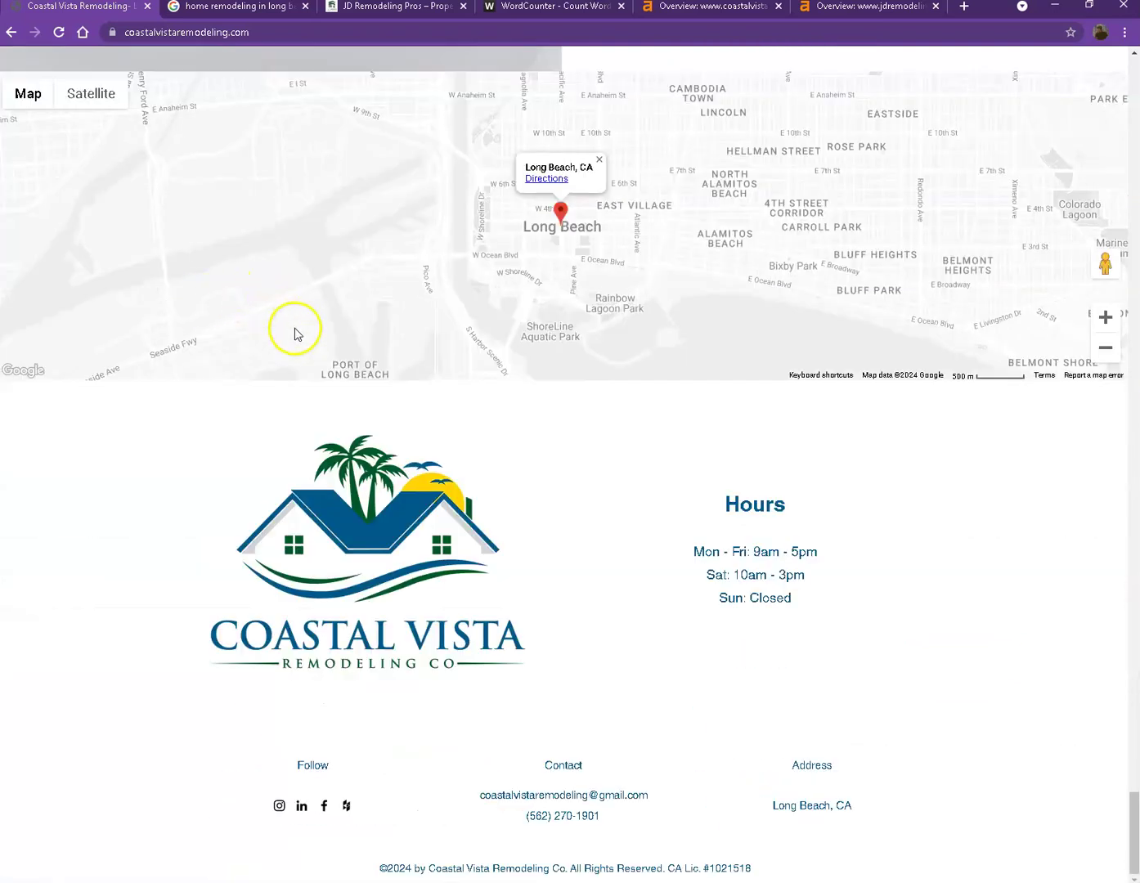
# Copy all the text of the Coastal Vista homepage and paste it into WordCounter to check its word count
pyautogui.scroll(8, 295, 331)
pyautogui.scroll(20, 296, 326)
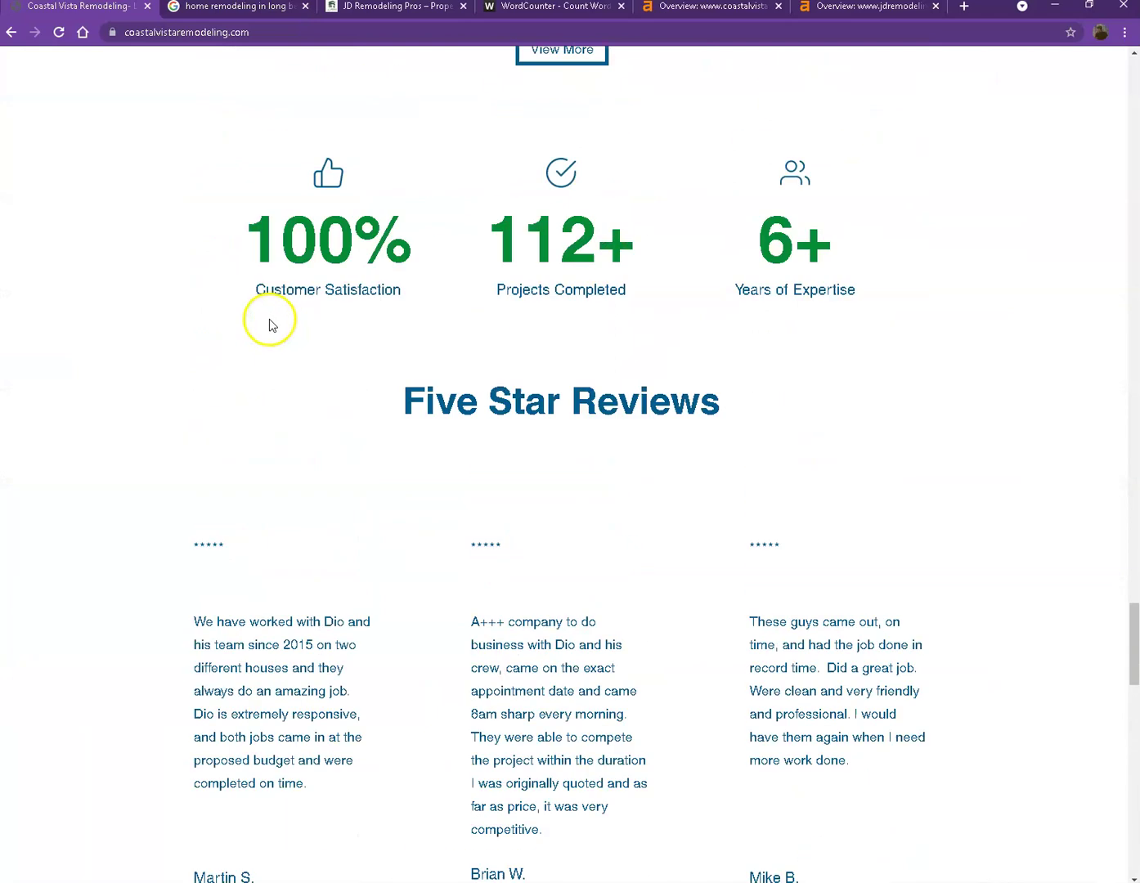
pyautogui.scroll(20, 270, 319)
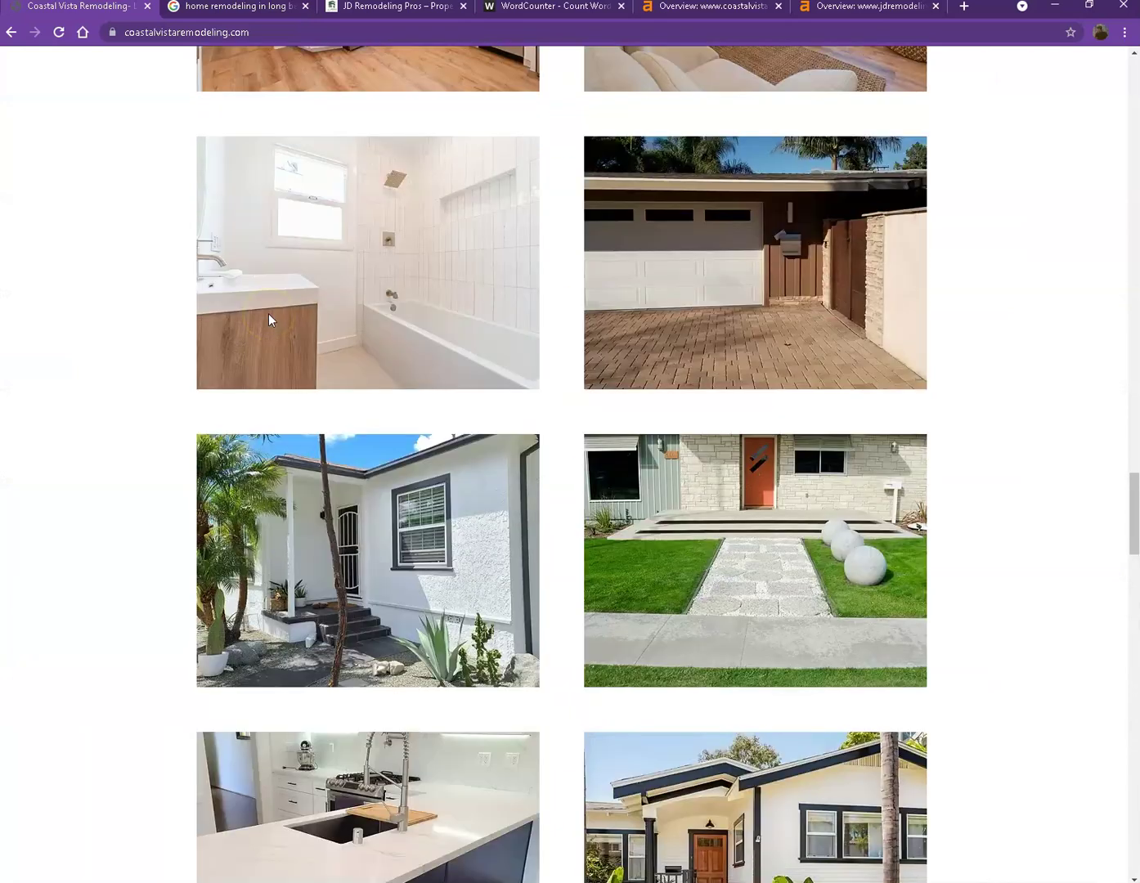
pyautogui.scroll(3, 270, 319)
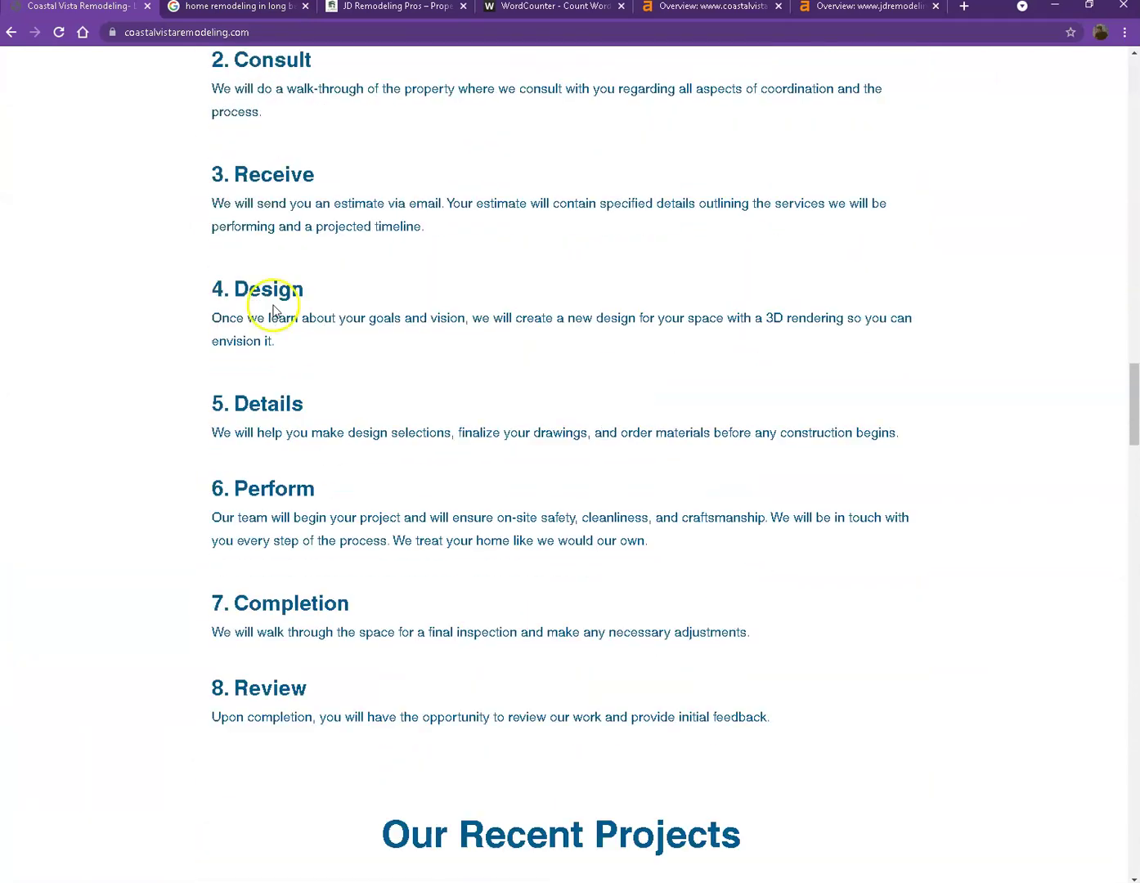
pyautogui.hotkey('ctrl', 'a')
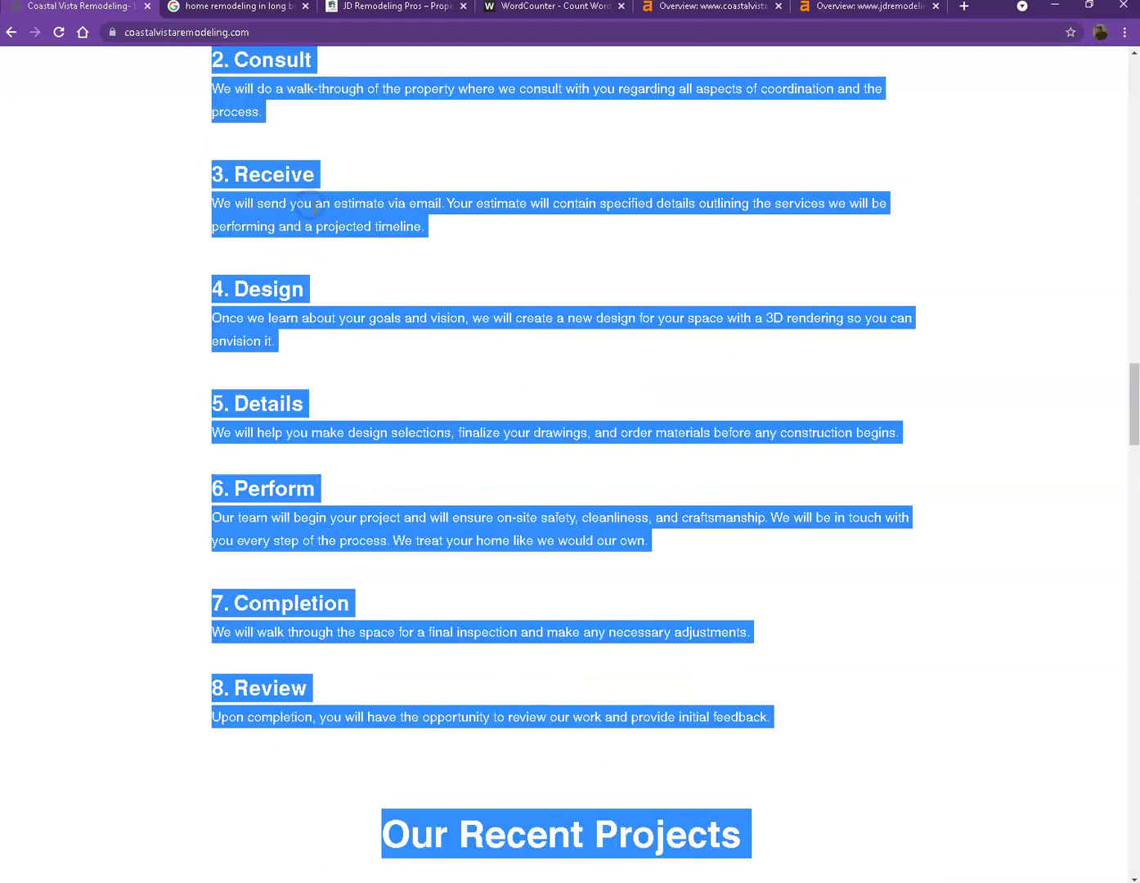
pyautogui.click(527, 10)
pyautogui.click(344, 255)
pyautogui.hotkey('ctrl', 'v')
pyautogui.scroll(15, 343, 270)
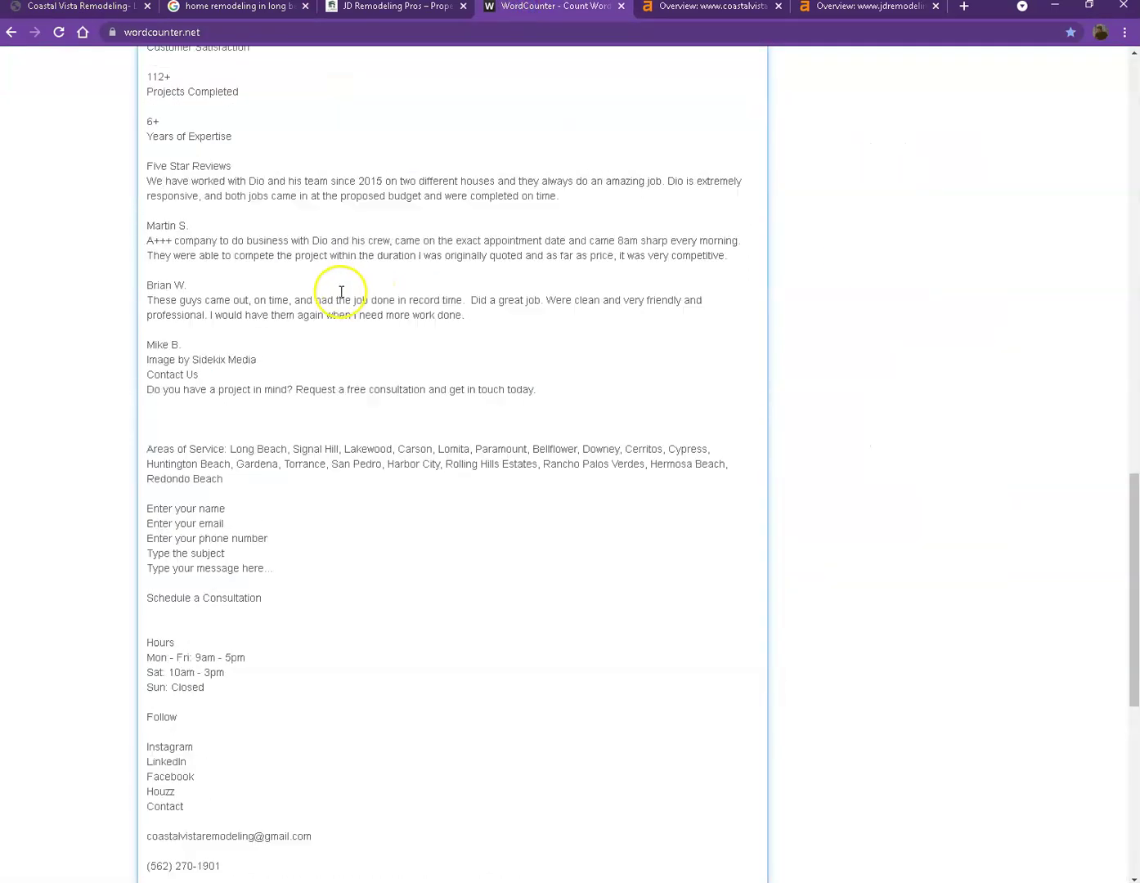
pyautogui.scroll(4, 341, 293)
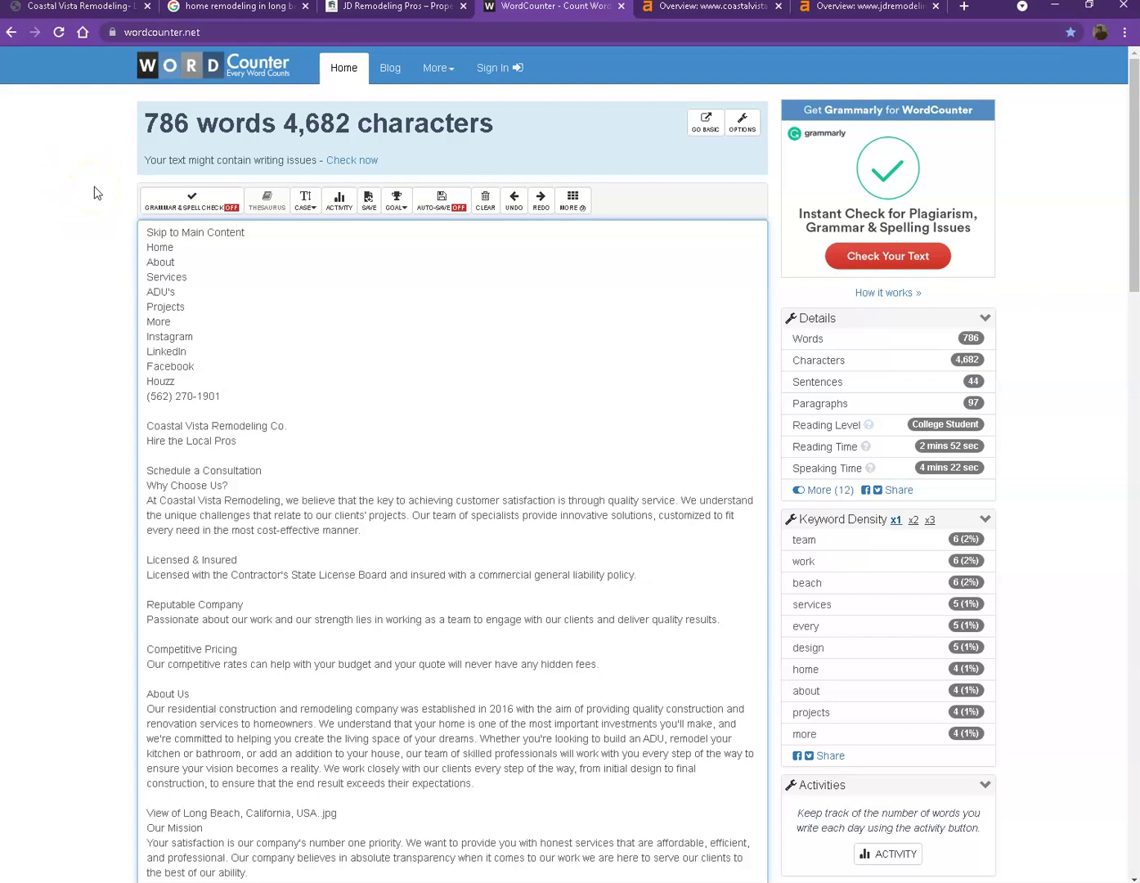
# Return to the Coastal Vista homepage, clear the text selection, and examine its headings and copy from Our Process back to the hero section
pyautogui.click(90, 11)
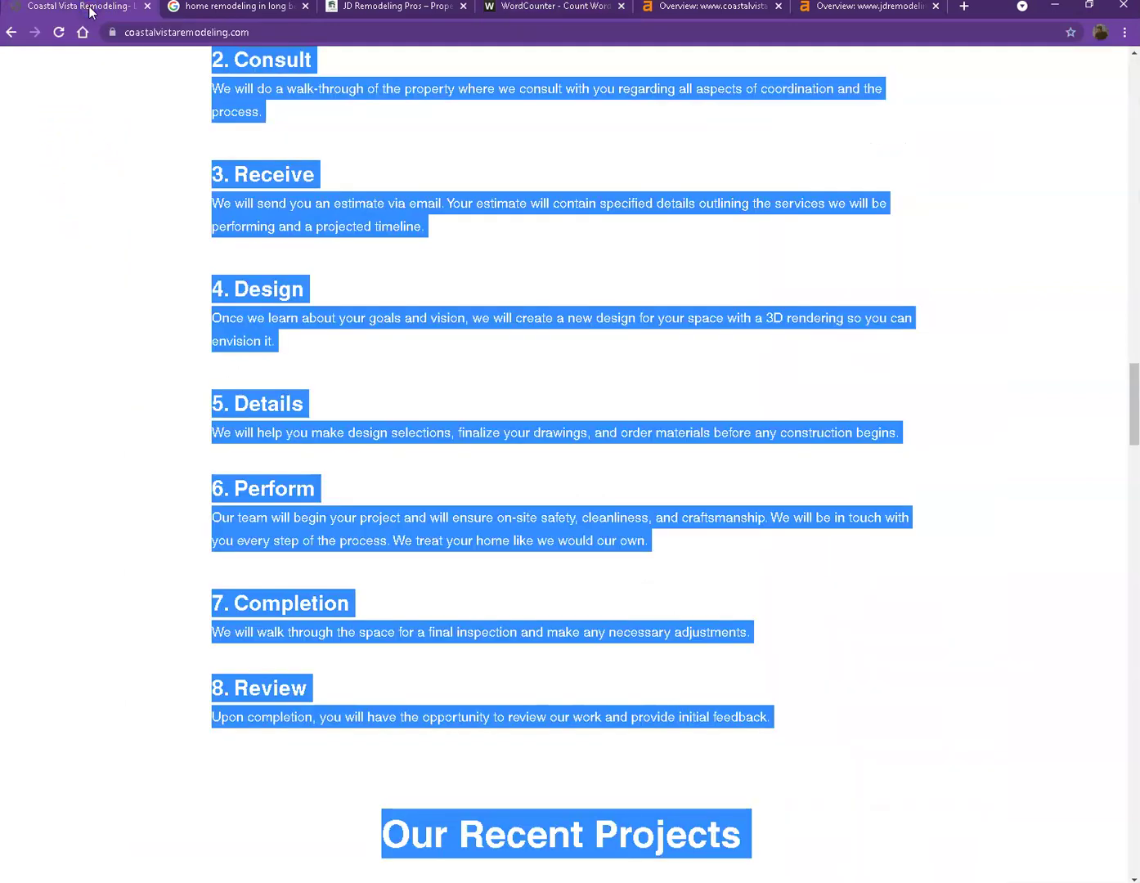
pyautogui.click(159, 155)
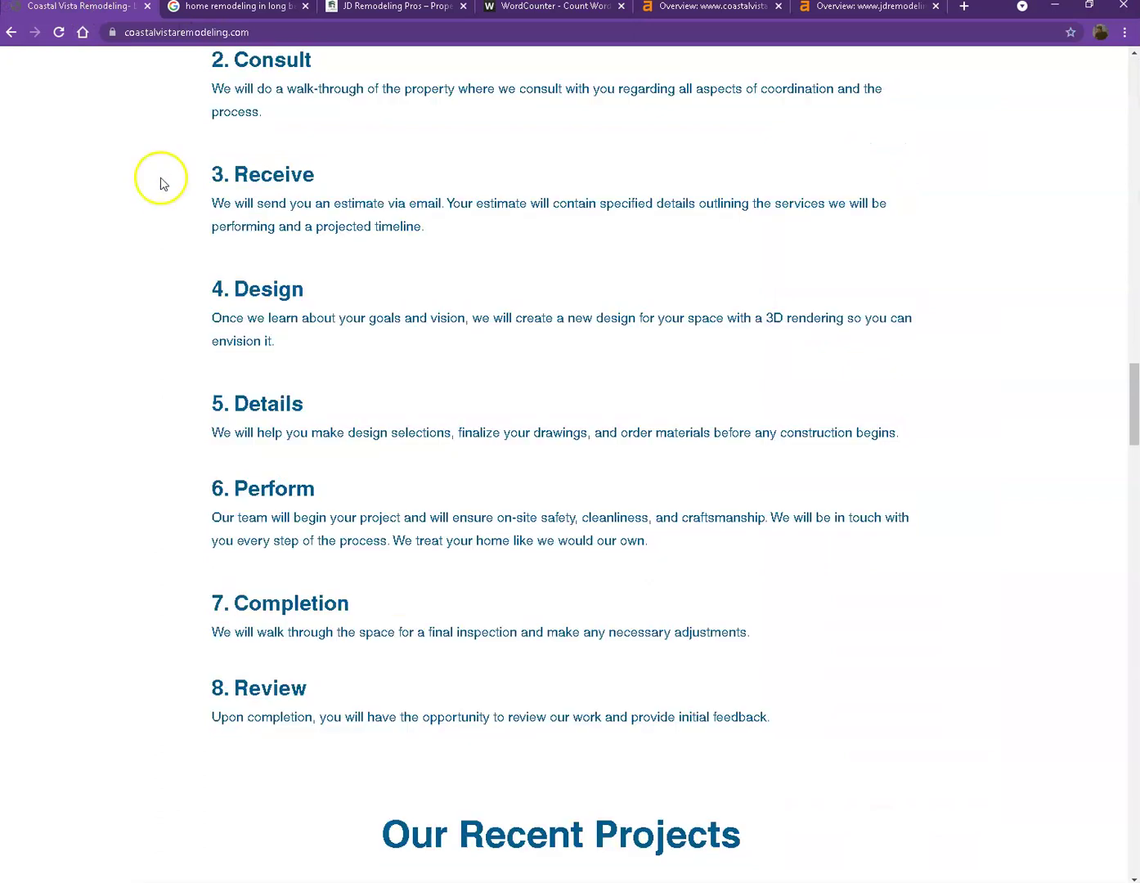
pyautogui.scroll(8, 173, 205)
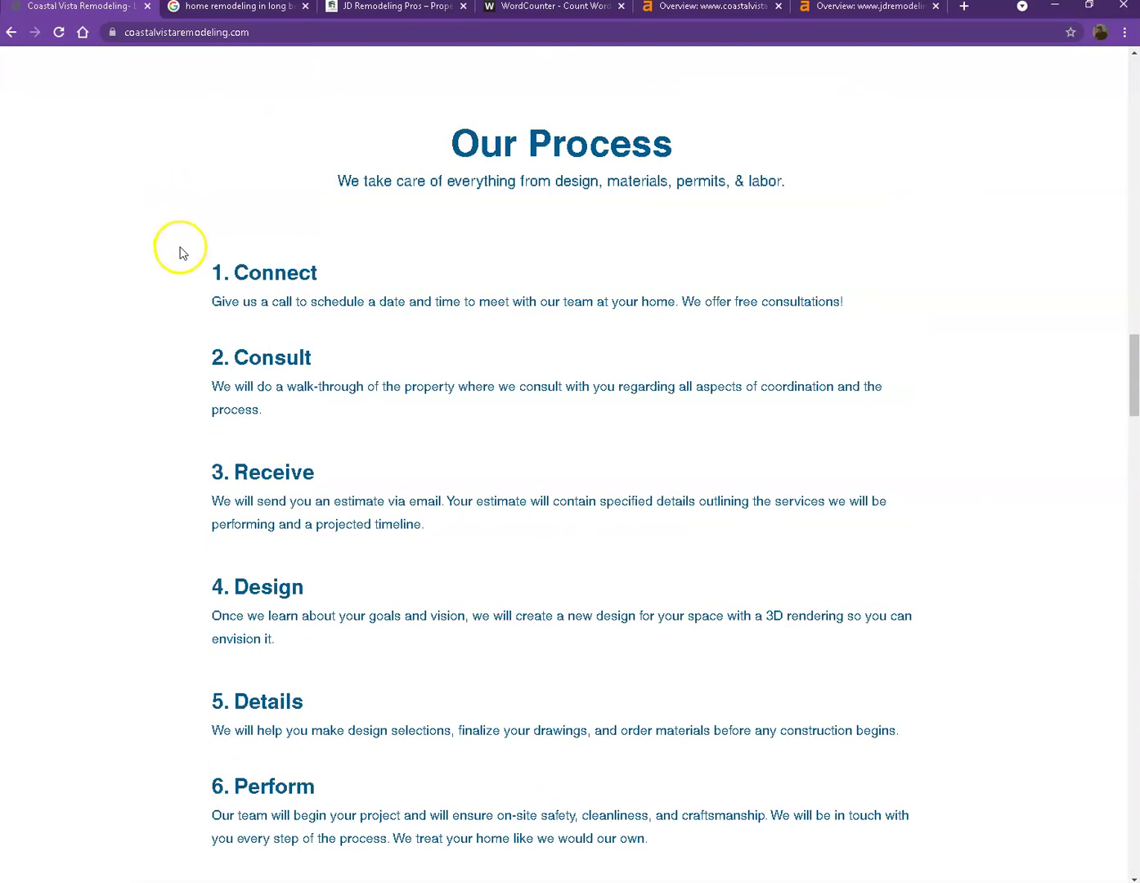
pyautogui.scroll(1, 179, 256)
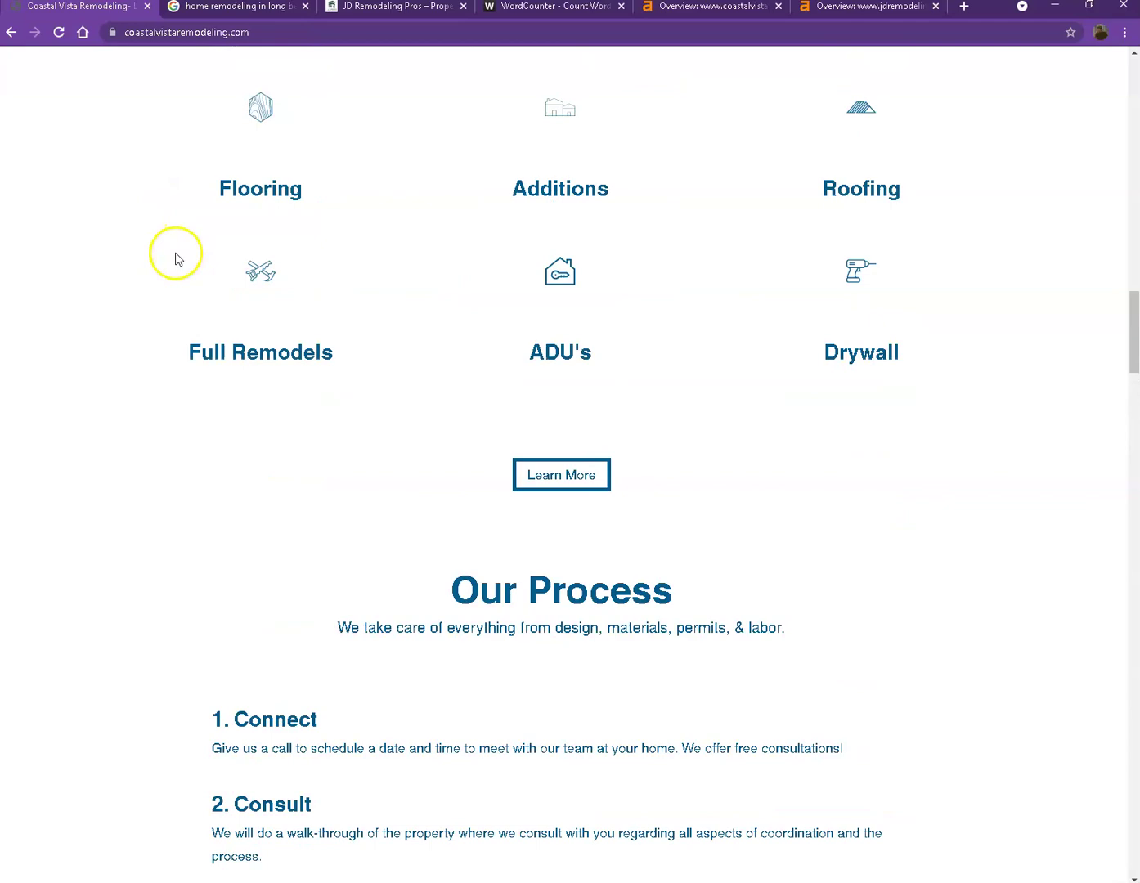
pyautogui.scroll(5, 177, 258)
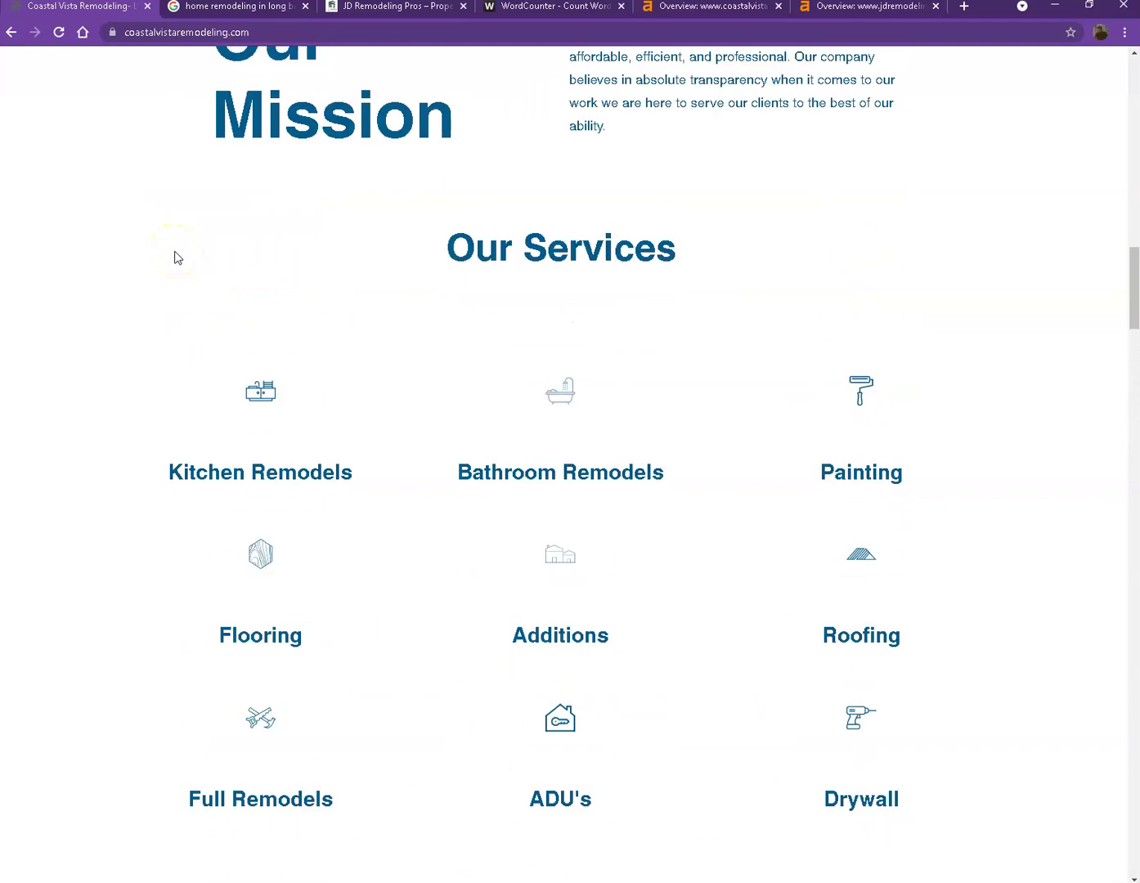
pyautogui.scroll(12, 175, 258)
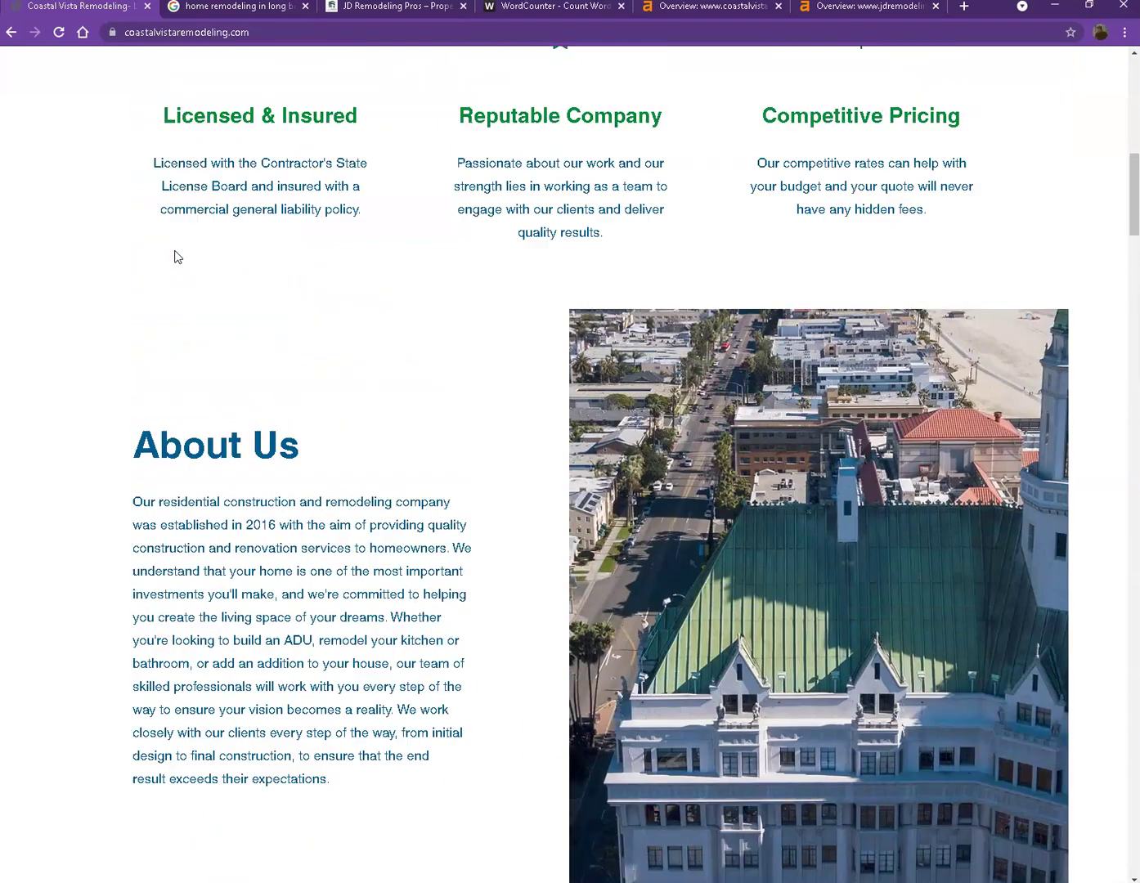
pyautogui.scroll(10, 175, 256)
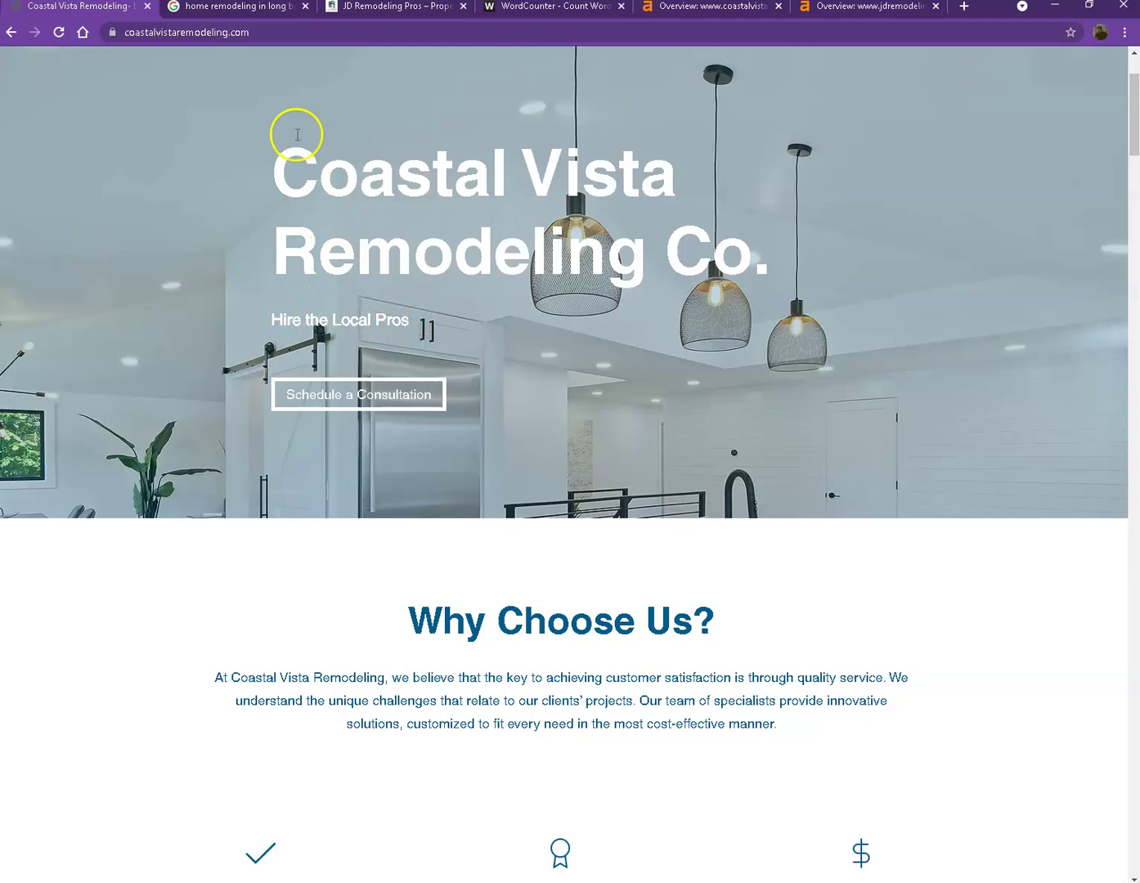
# Examine the Google results for "home remodeling in long beach ca", covering the local business listings and the organic results
pyautogui.click(208, 8)
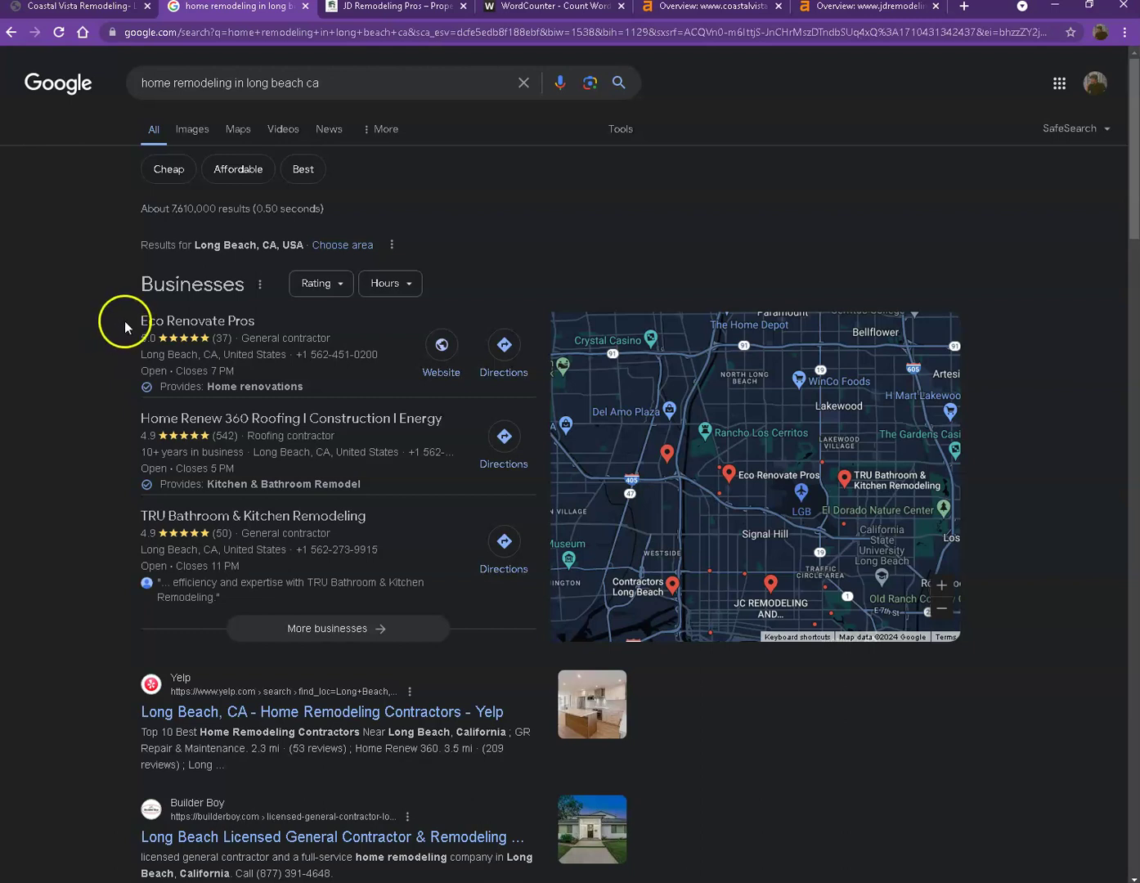
pyautogui.scroll(-2, 94, 417)
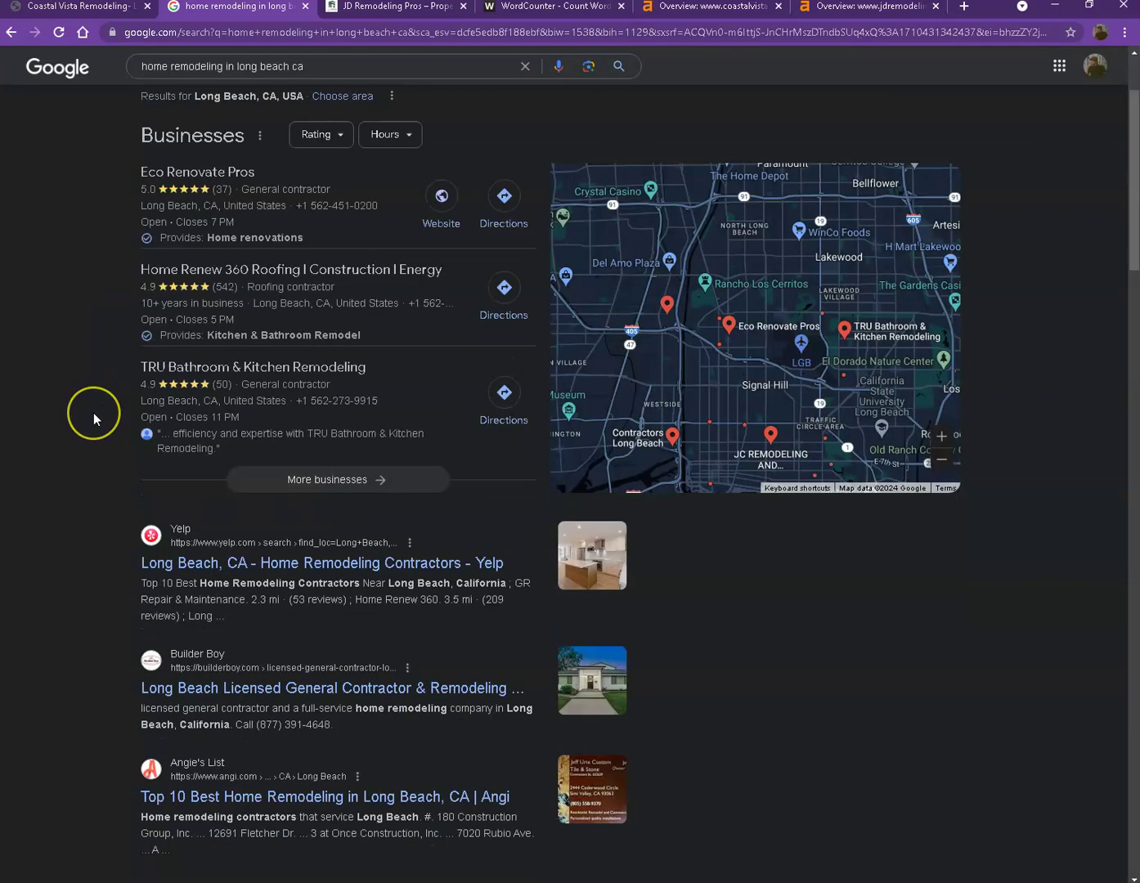
pyautogui.scroll(-2, 94, 418)
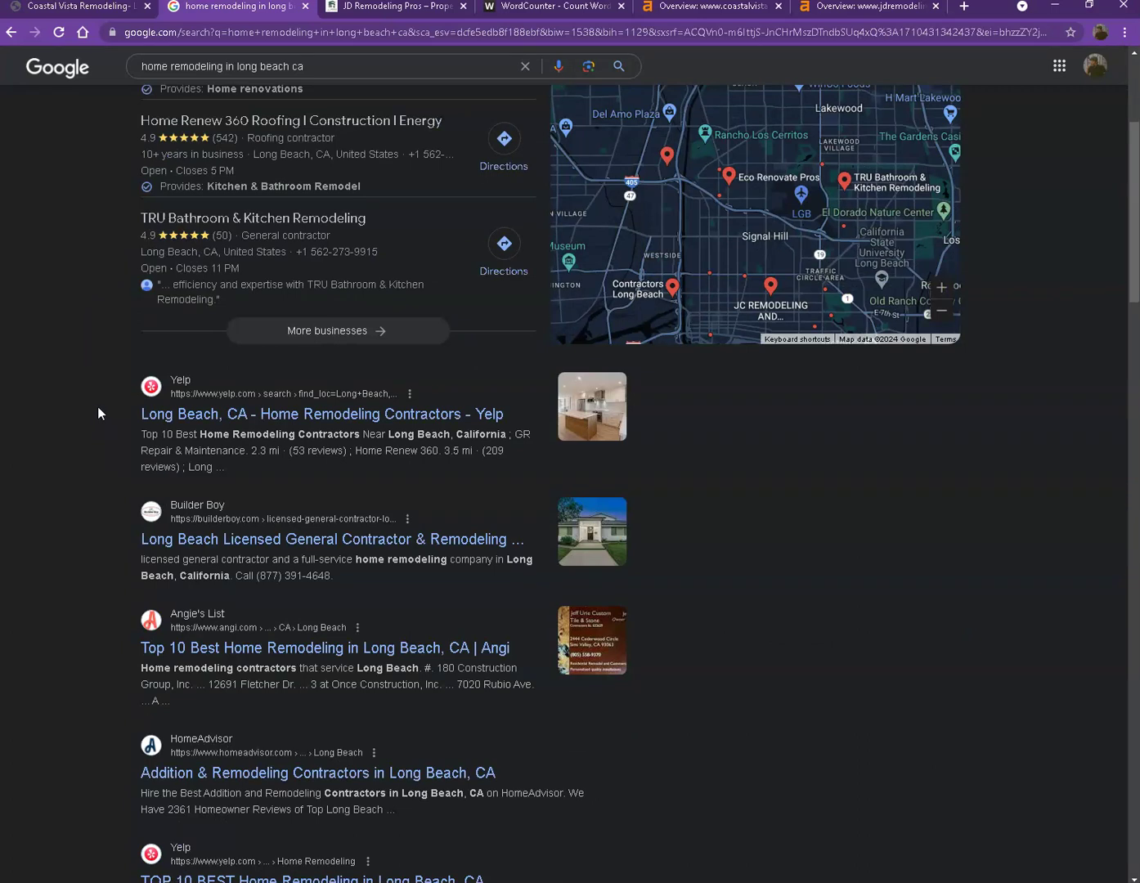
pyautogui.click(90, 412)
pyautogui.scroll(-2, 108, 412)
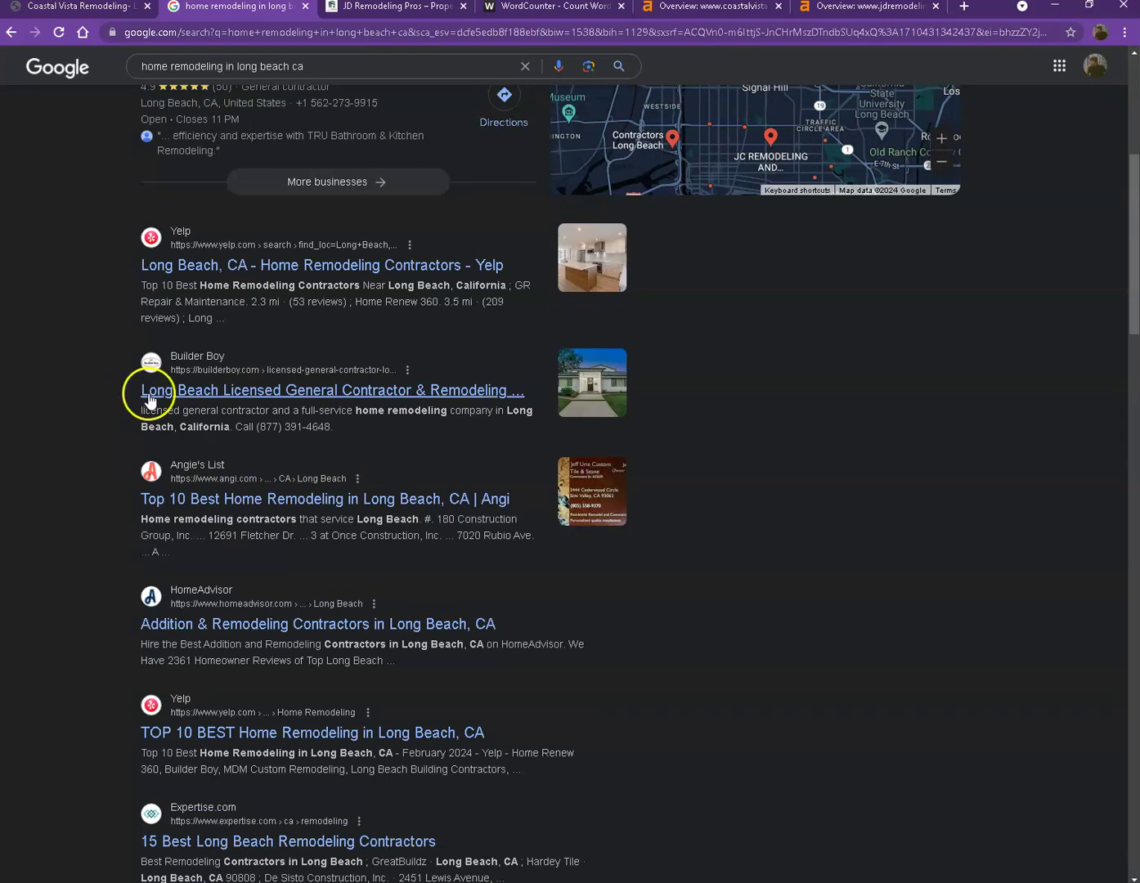
pyautogui.scroll(-6, 148, 394)
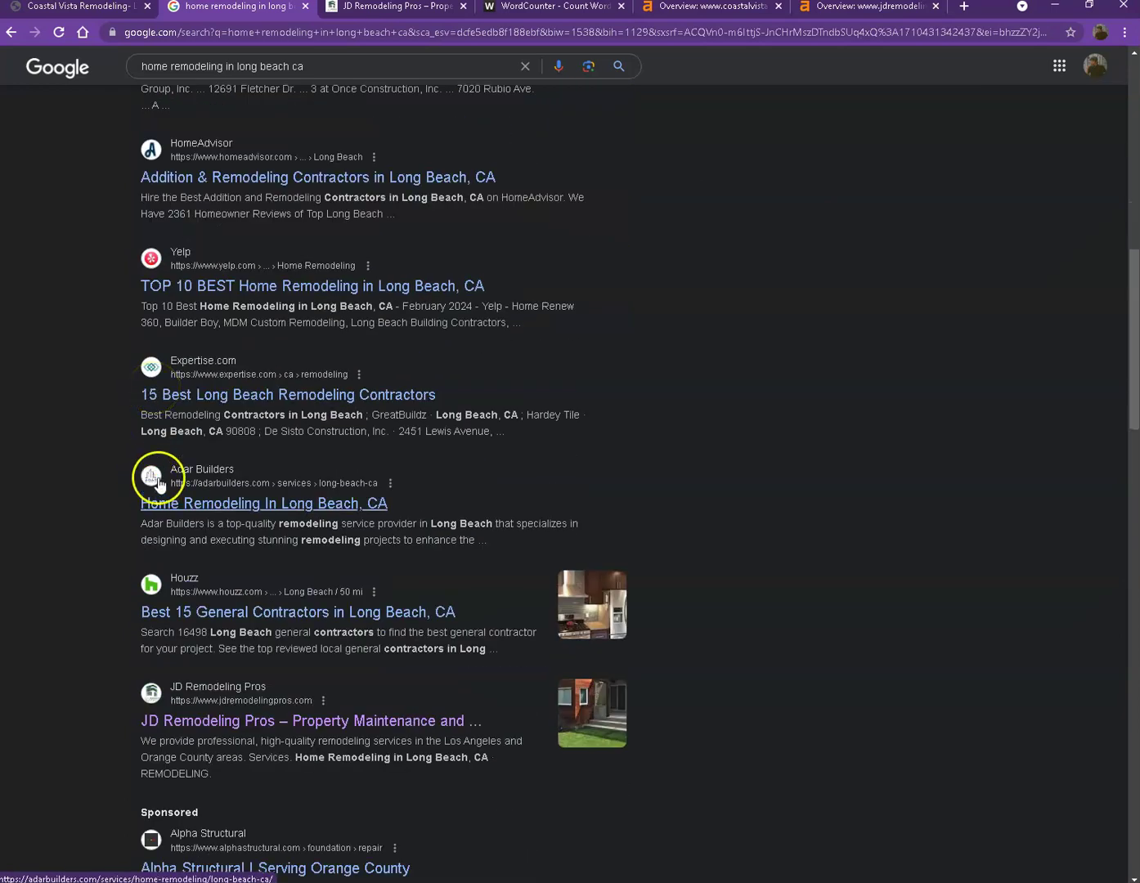
pyautogui.scroll(-2, 121, 499)
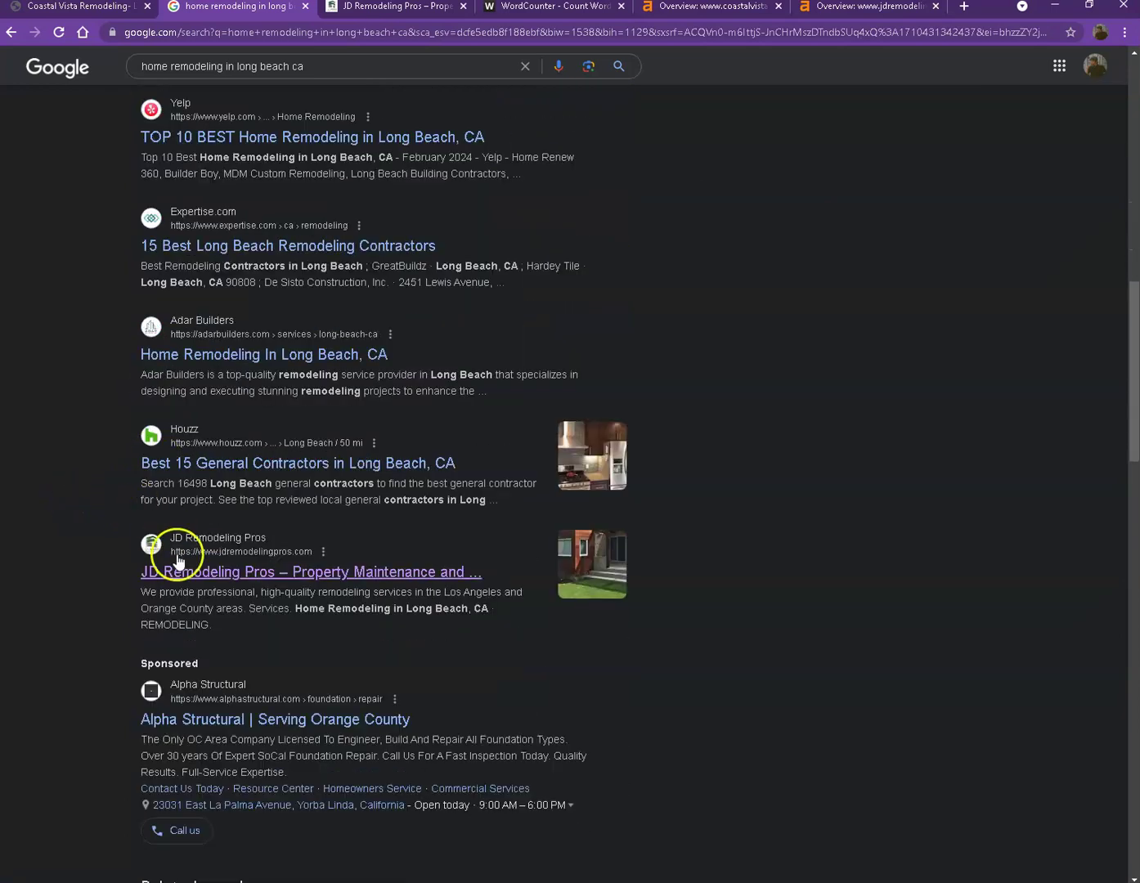
pyautogui.scroll(2, 436, 260)
pyautogui.scroll(8, 436, 260)
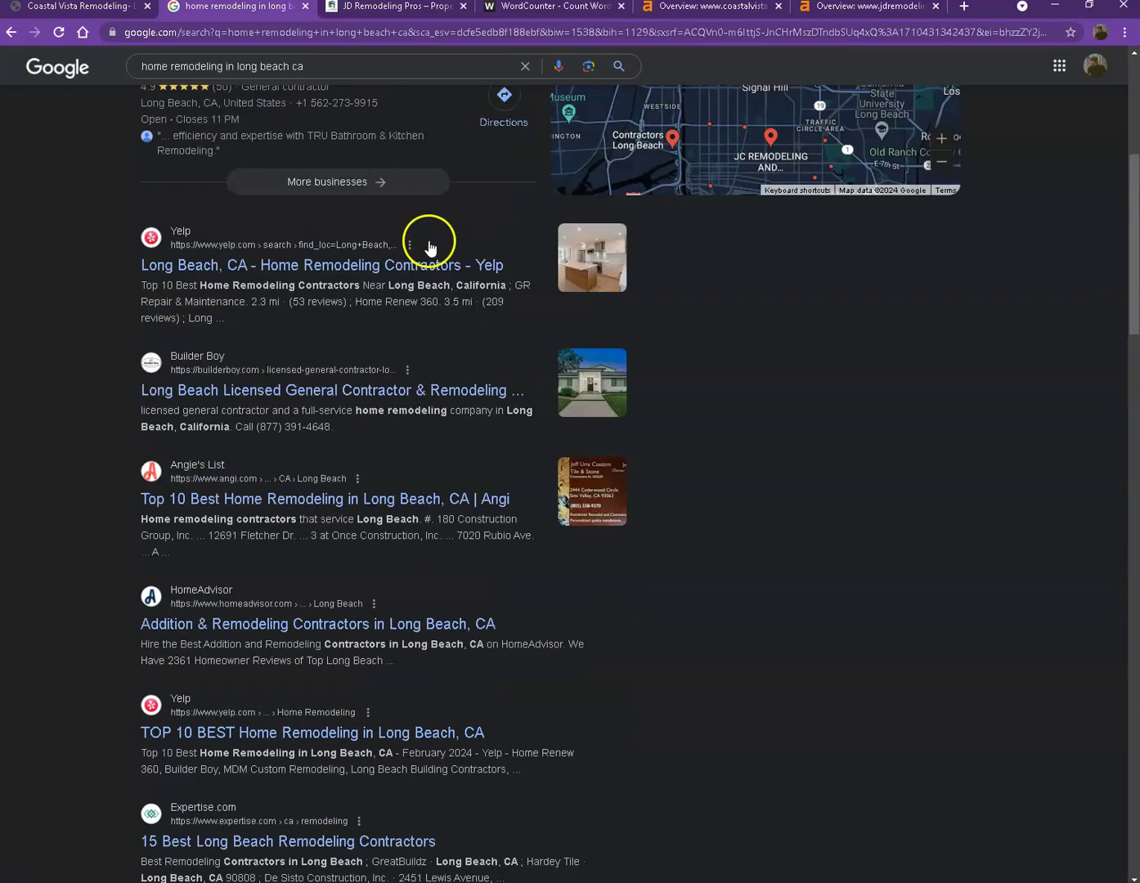
# Review the competitor JD Remodeling Pros homepage from its hero image down to the footer
pyautogui.click(377, 14)
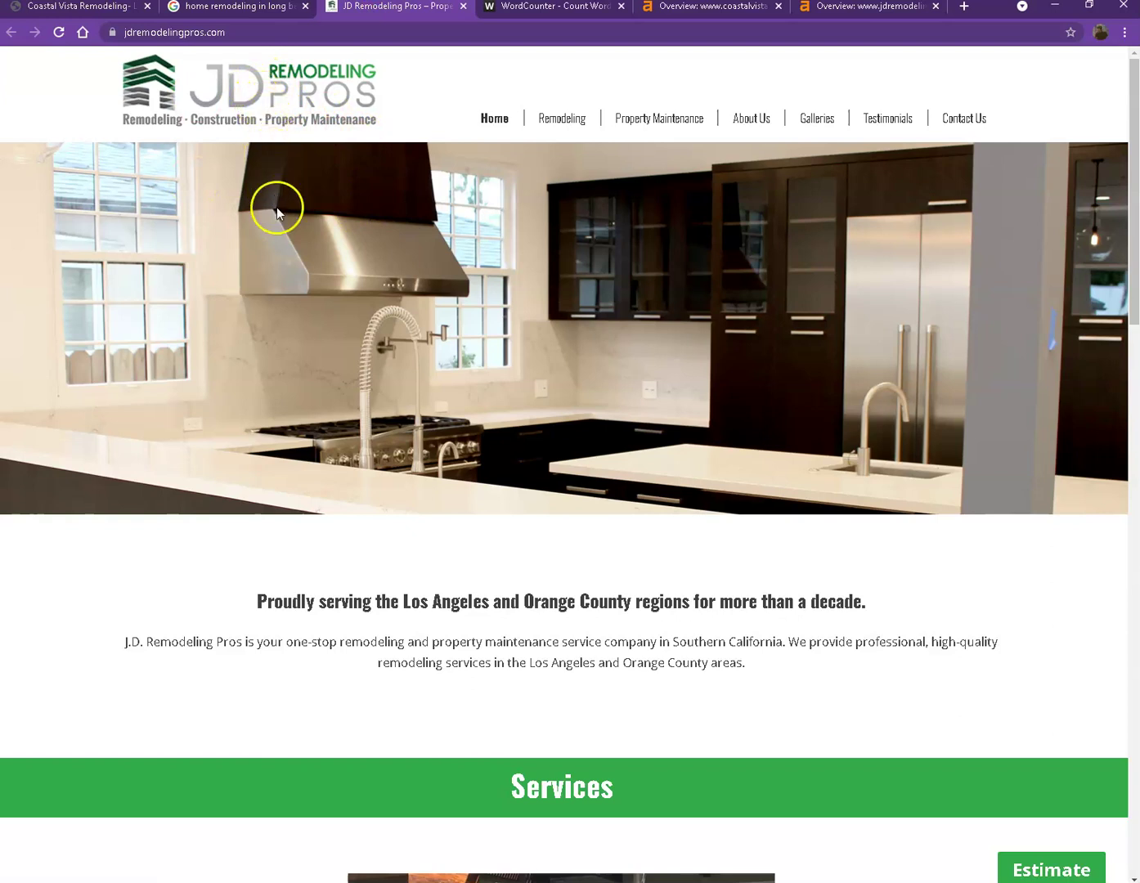
pyautogui.scroll(-10, 277, 211)
pyautogui.scroll(-11, 276, 223)
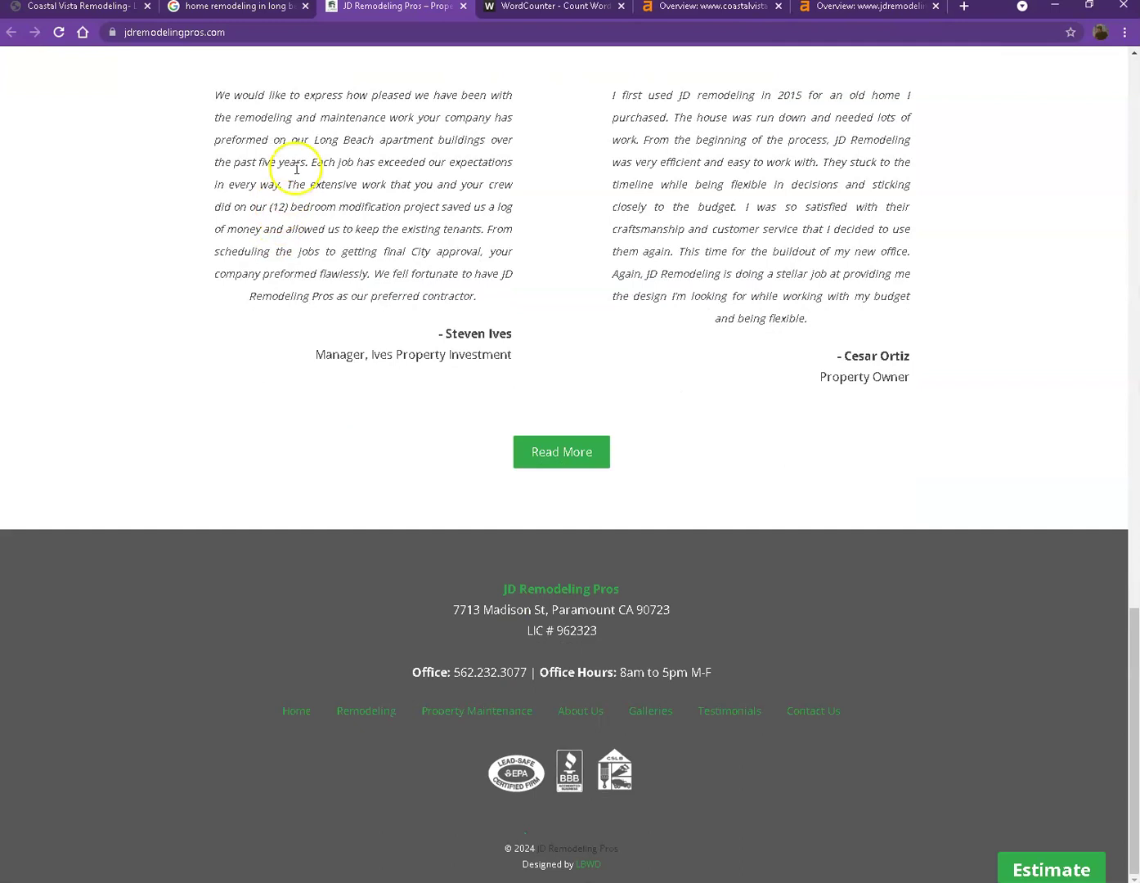
# Open the Builder Boy result from the Google search in a new browser tab and switch to it
pyautogui.click(263, 8)
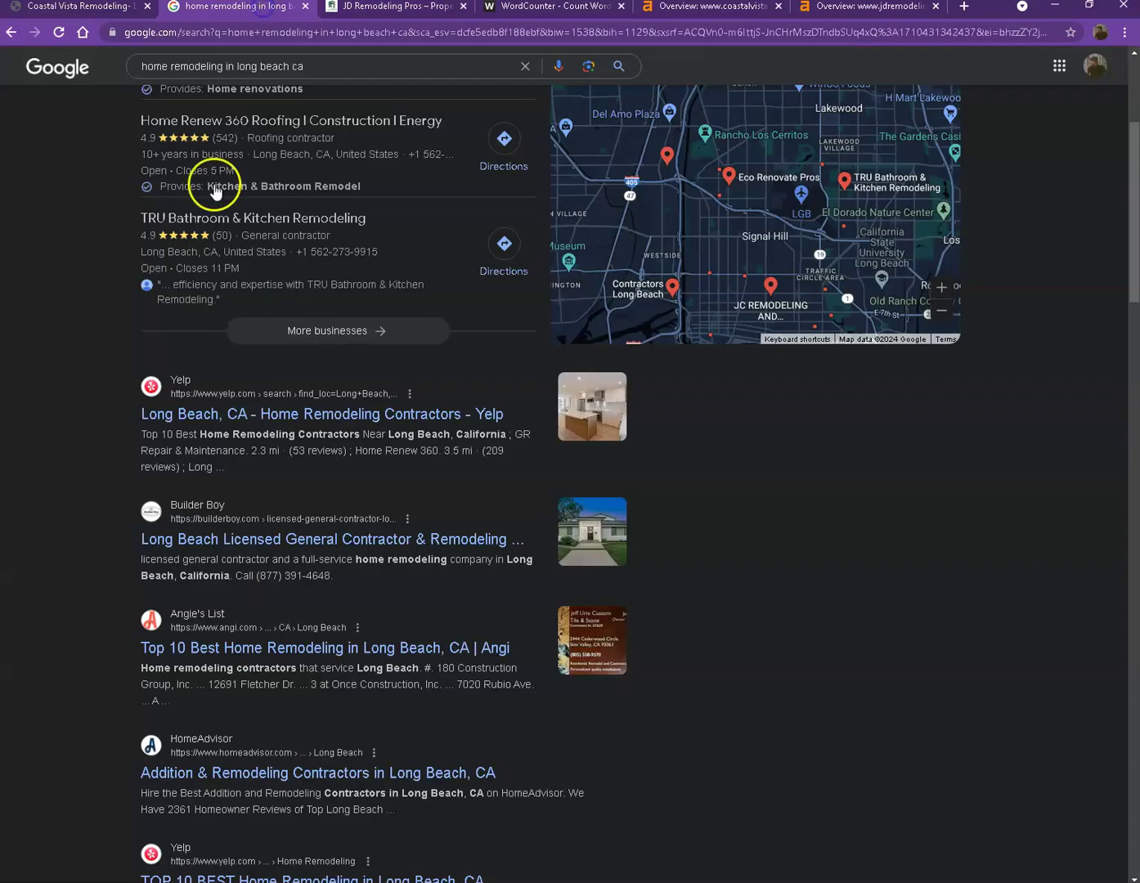
pyautogui.middleClick(202, 543)
pyautogui.click(348, 10)
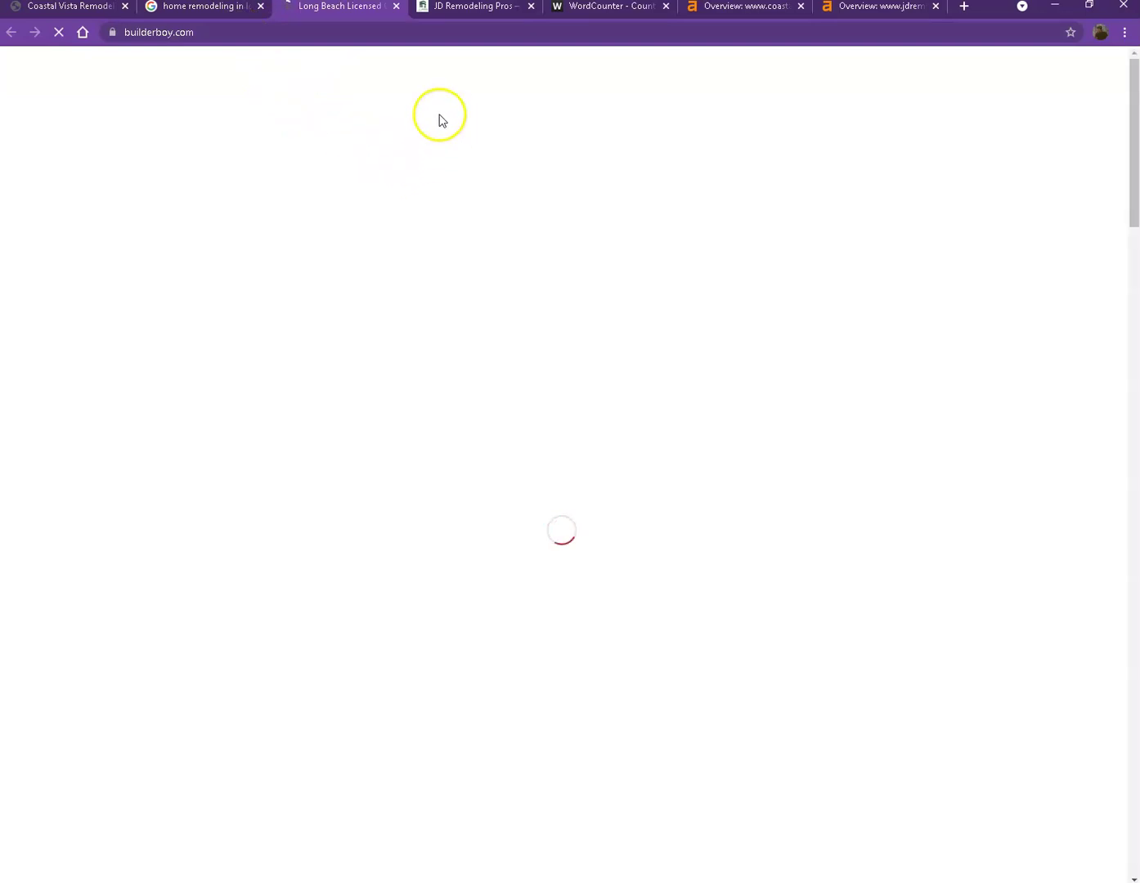
# Review the Builder Boy homepage content from the general contractor introduction through the commercial projects to the footer
pyautogui.scroll(-5, 570, 217)
pyautogui.scroll(-3, 463, 272)
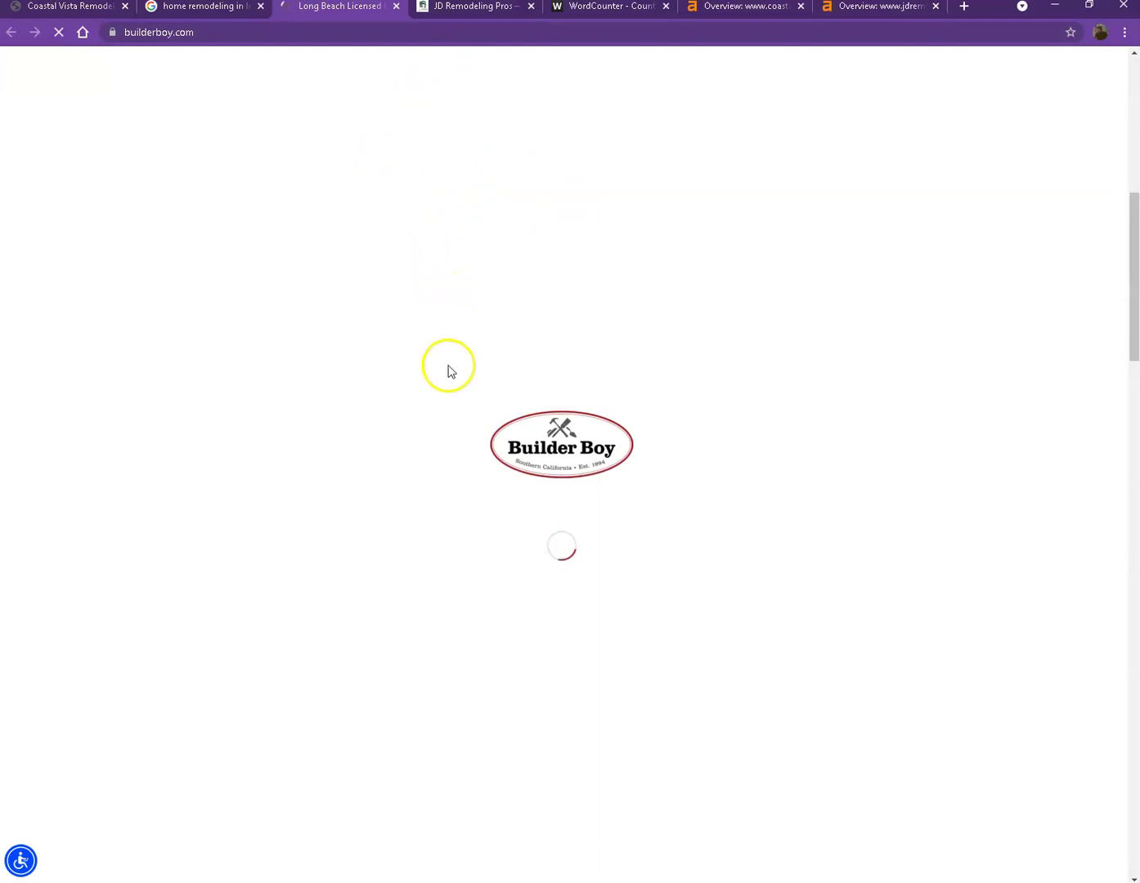
pyautogui.scroll(2, 479, 372)
pyautogui.scroll(6, 423, 335)
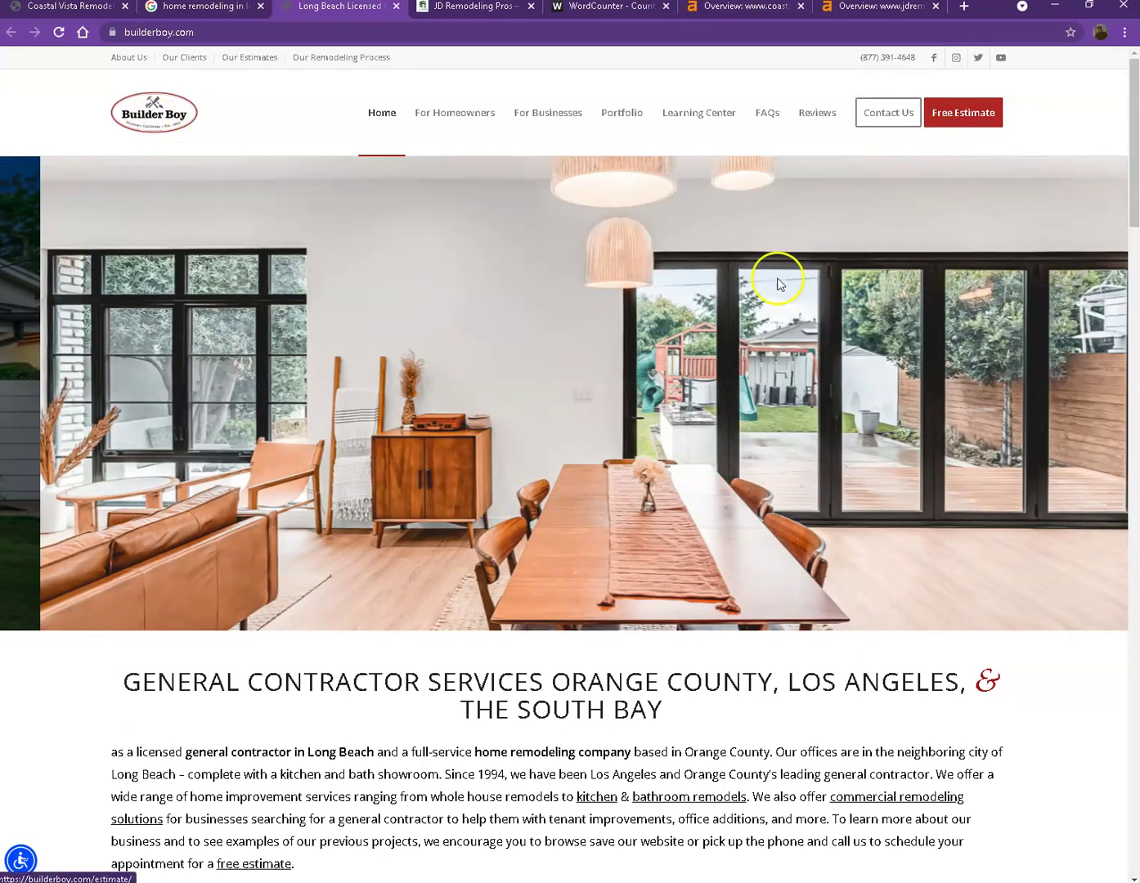
pyautogui.scroll(-6, 731, 317)
pyautogui.scroll(-20, 728, 316)
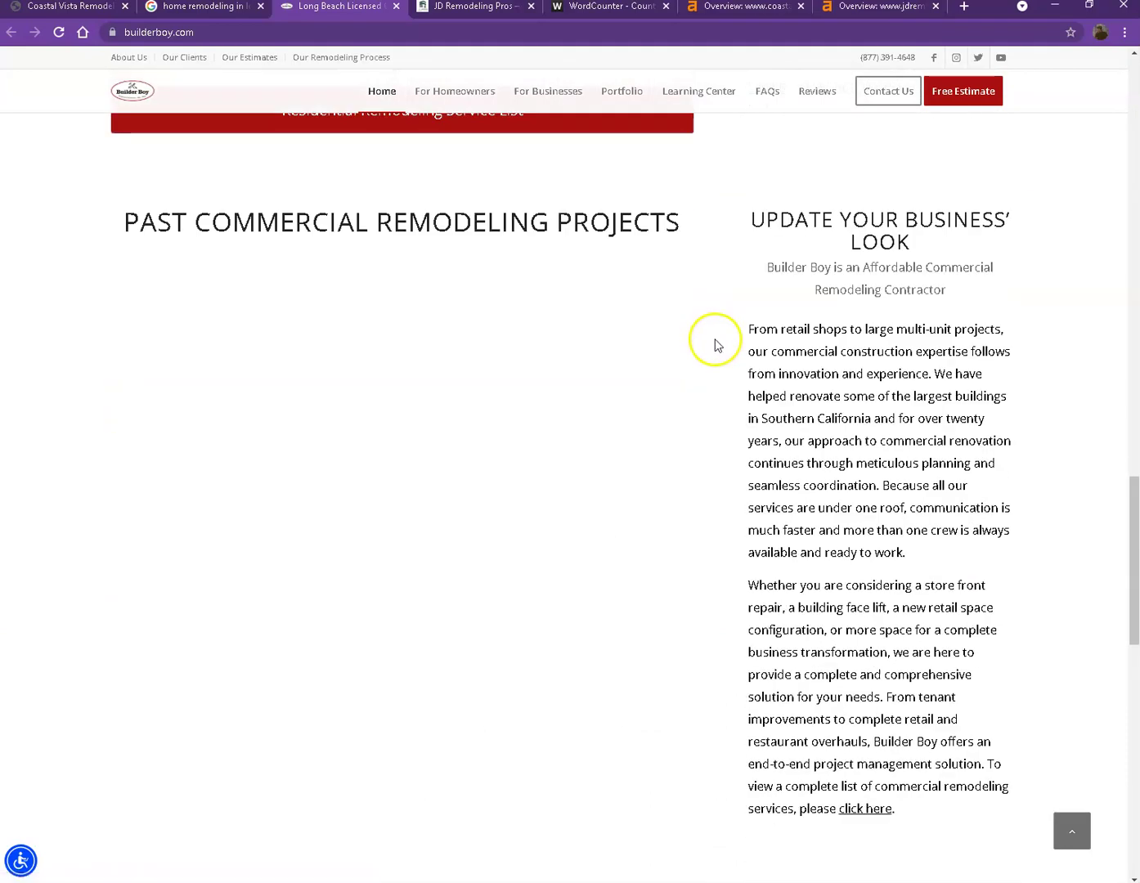
pyautogui.scroll(-5, 711, 350)
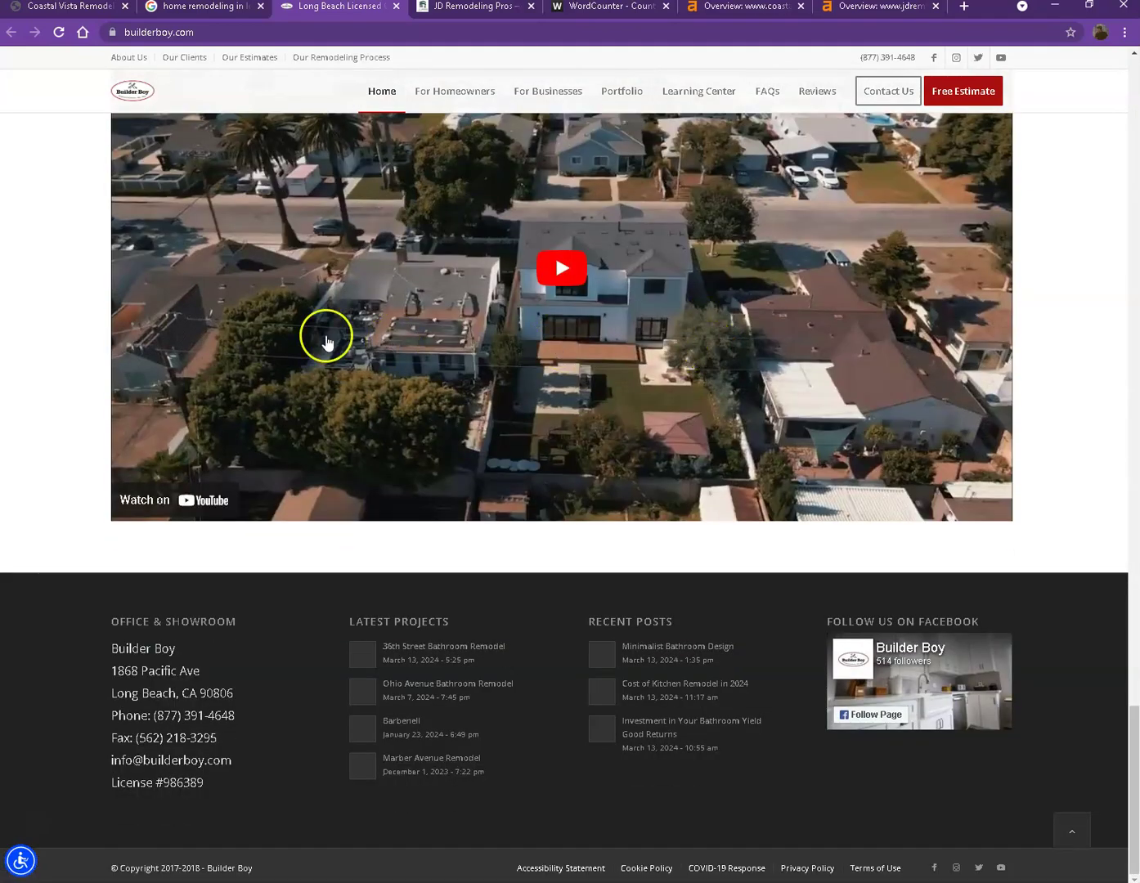
# Compare the Ahrefs overviews of coastalvistaremodeling.com and jdremodelingpros.com, covering their backlink profiles and organic search metrics
pyautogui.scroll(12, 85, 294)
pyautogui.scroll(16, 466, 217)
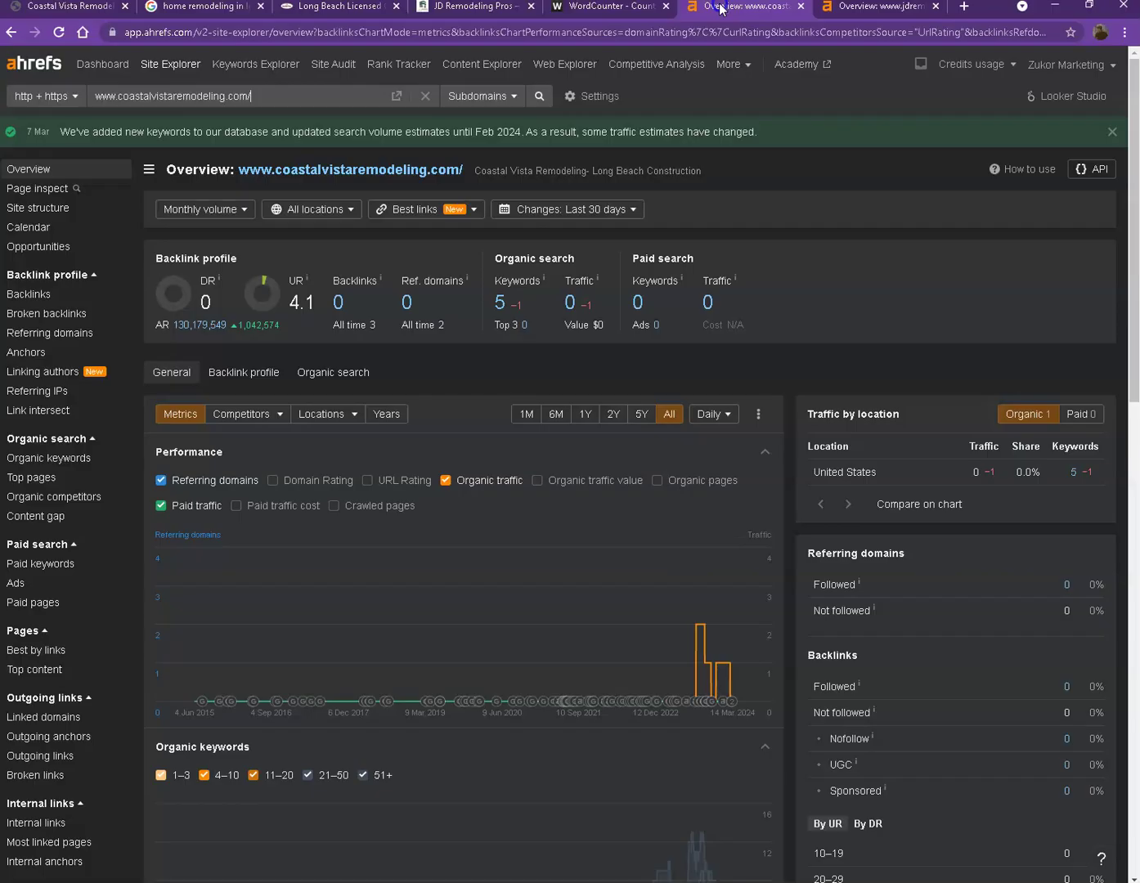
pyautogui.click(710, 6)
pyautogui.click(853, 11)
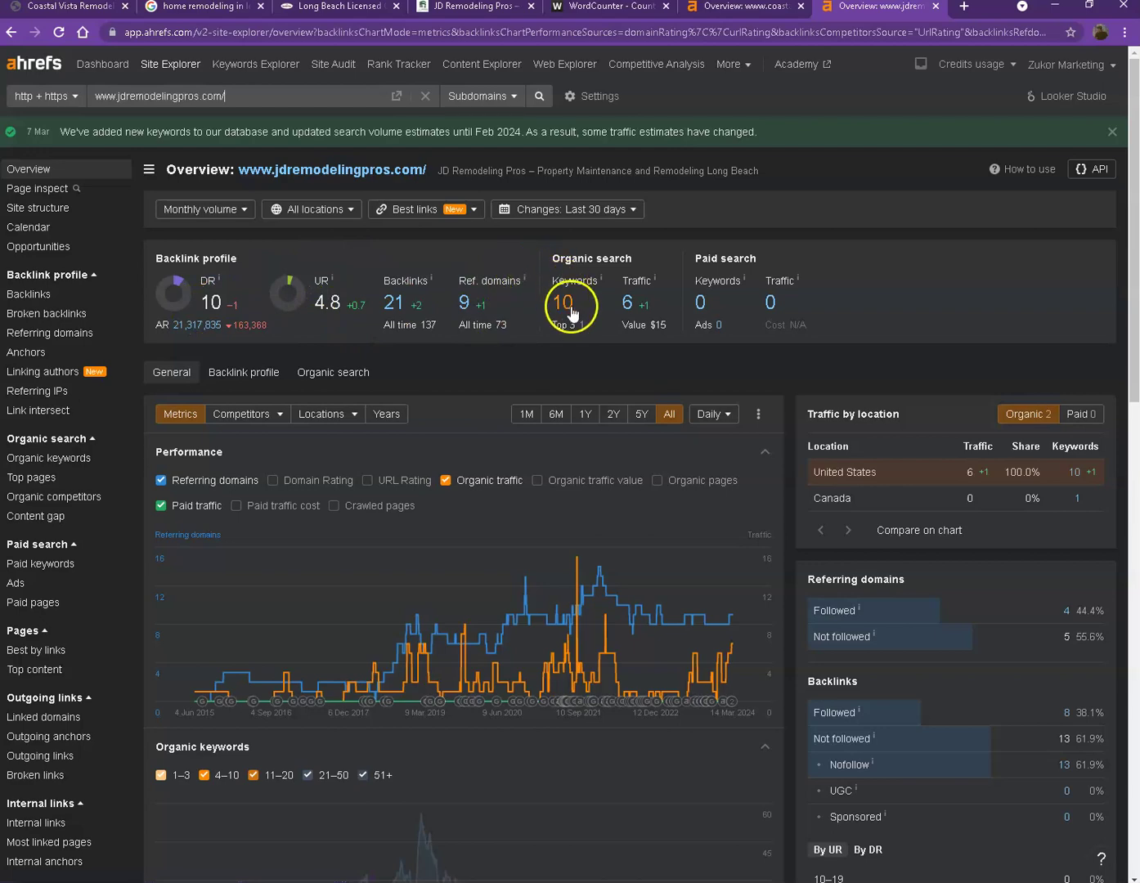
# Copy the Builder Boy site address and run builderboy.com in Ahrefs Site Explorer in place of the JD Remodeling Pros domain
pyautogui.click(340, 11)
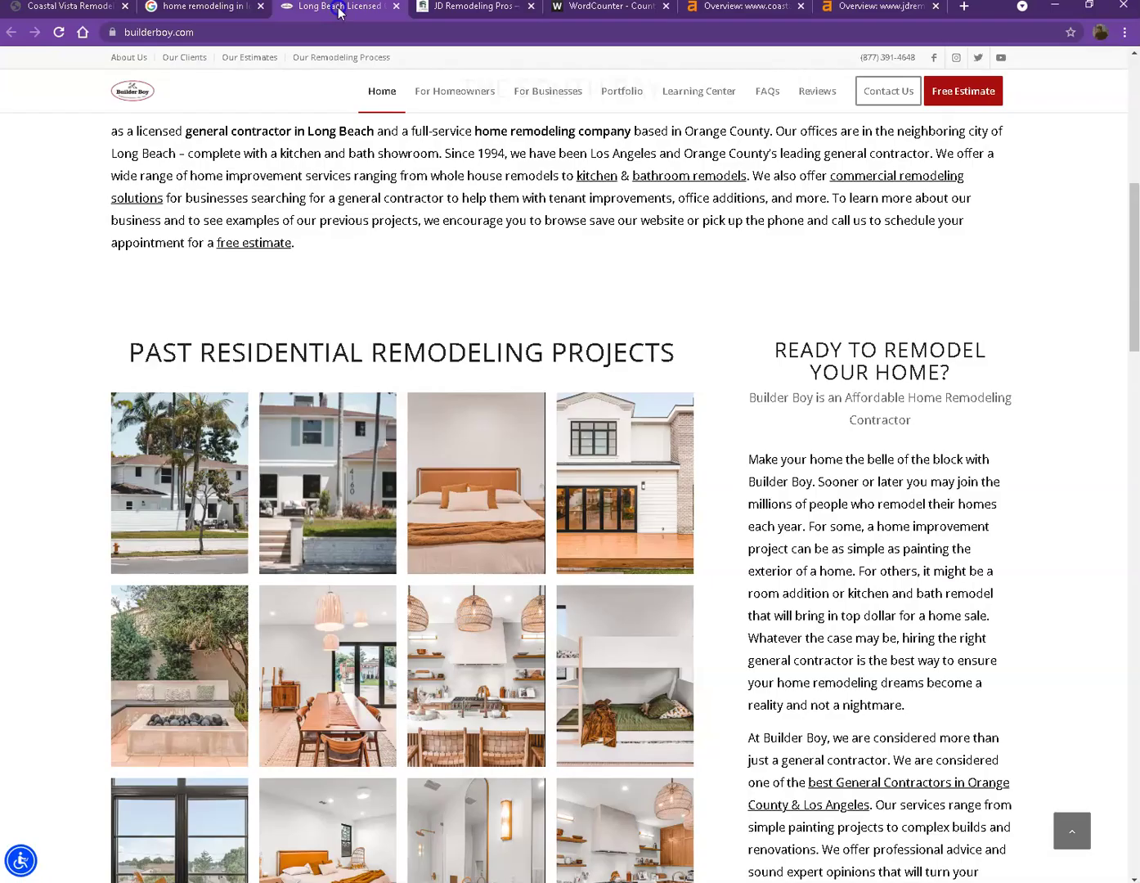
pyautogui.click(236, 33)
pyautogui.hotkey('ctrl', 'c')
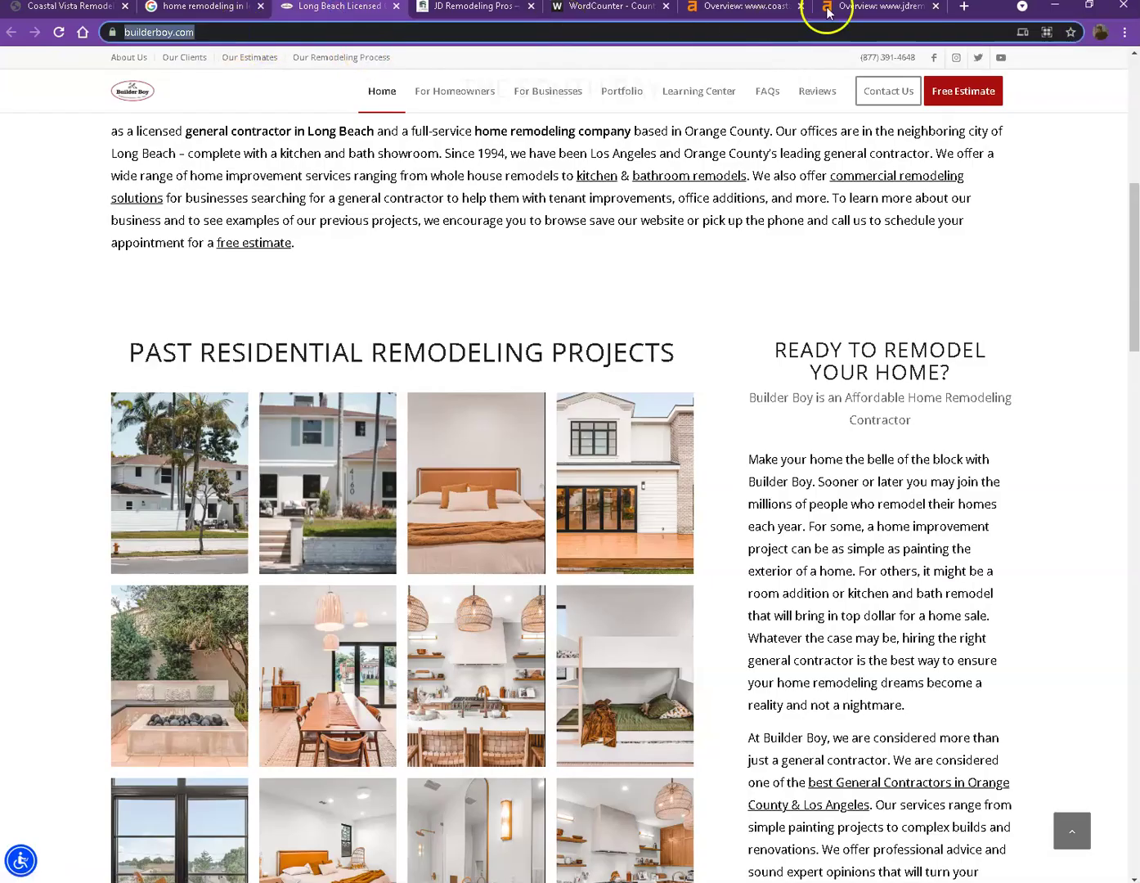
pyautogui.click(861, 10)
pyautogui.click(279, 95)
pyautogui.hotkey('ctrl', 'a')
pyautogui.hotkey('ctrl', 'v')
pyautogui.press('Return')
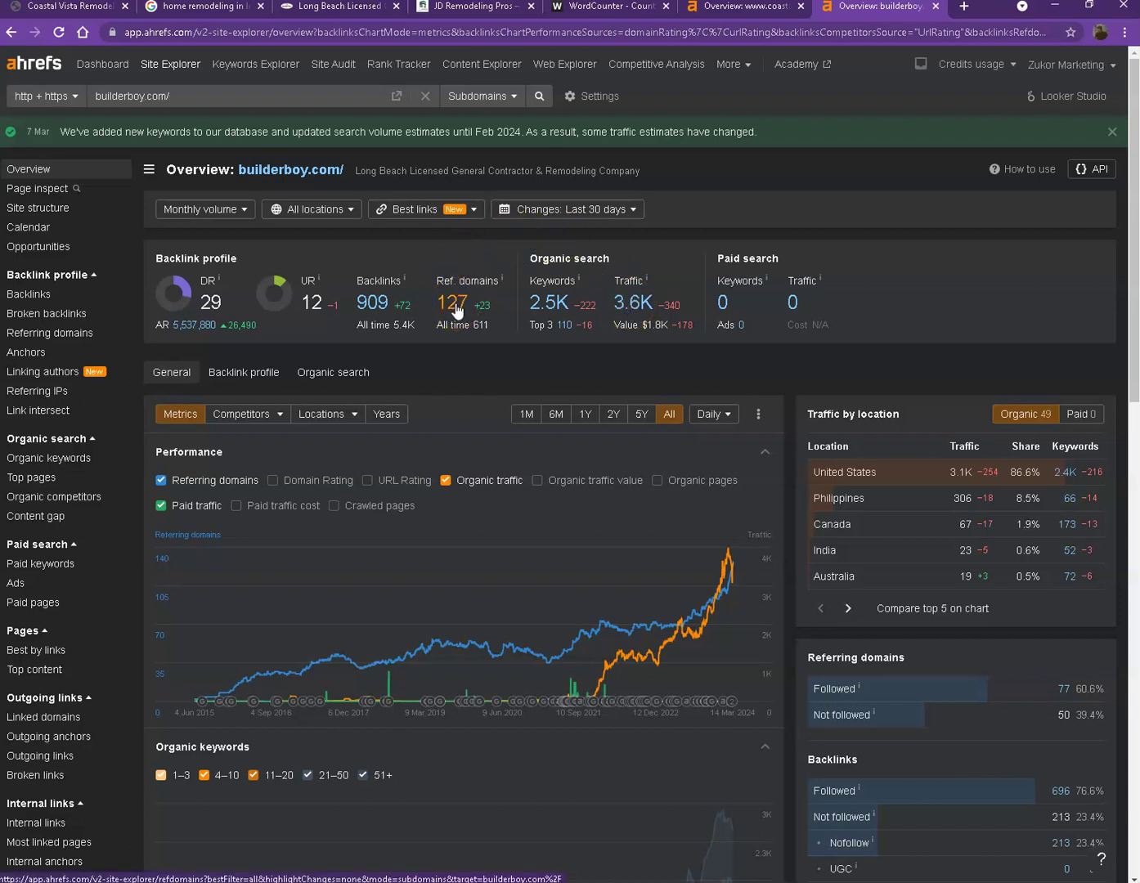
# Close the JD Remodeling Pros website tab and open builderboy.com's referring domains and organic keywords reports in new browser tabs
pyautogui.click(535, 7)
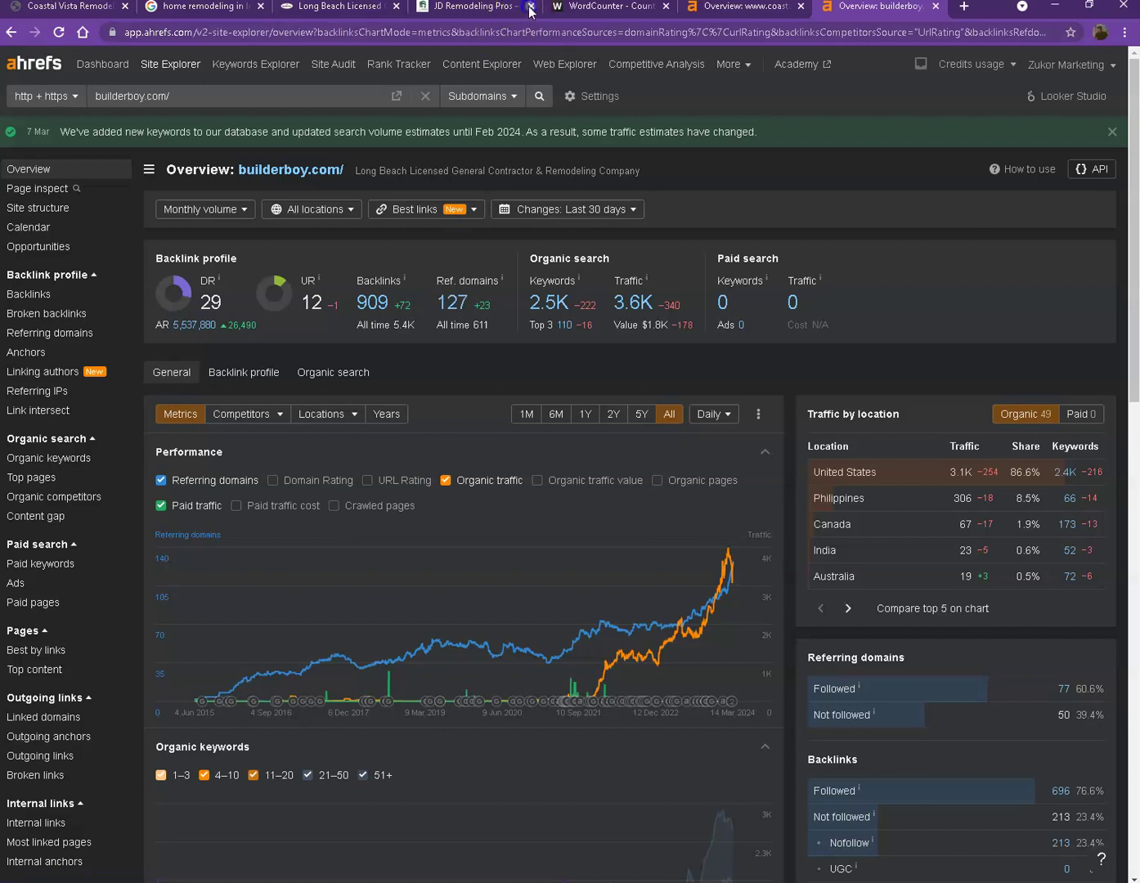
pyautogui.click(454, 306)
pyautogui.rightClick(454, 307)
pyautogui.click(490, 314)
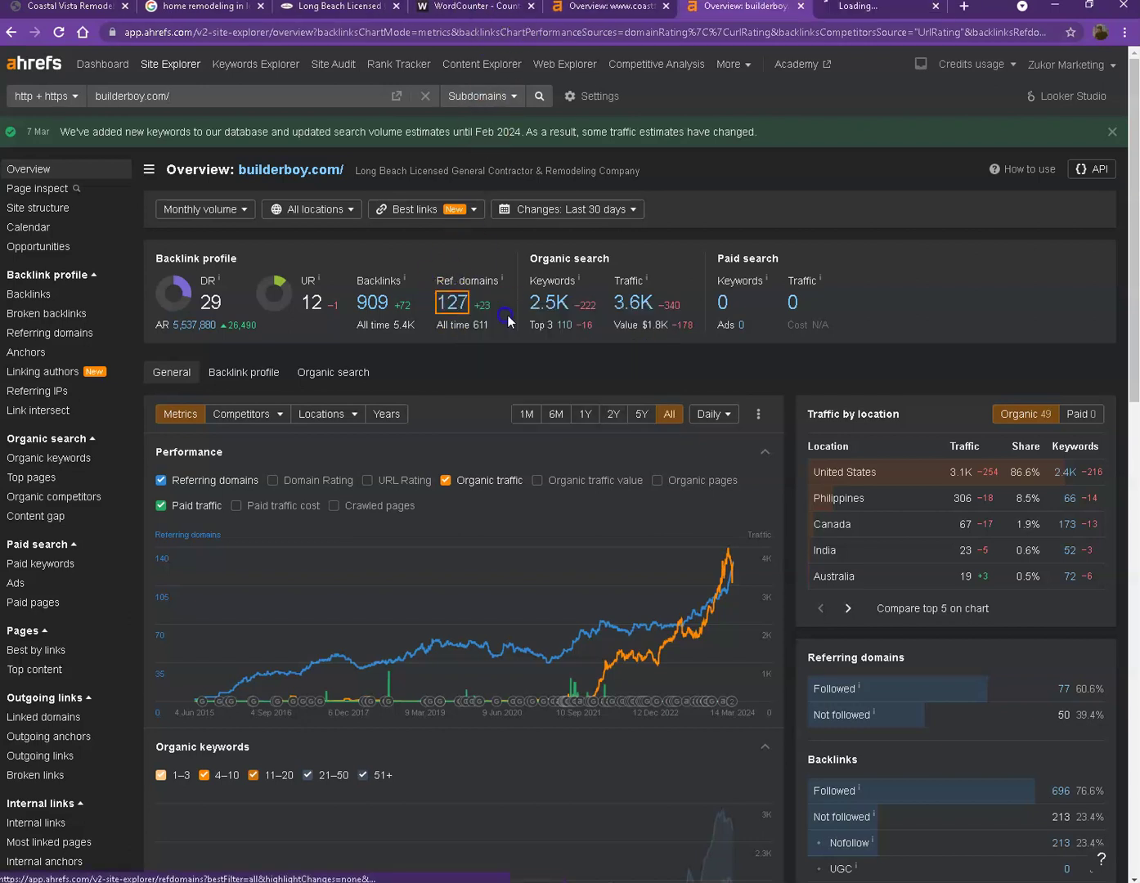
pyautogui.rightClick(543, 305)
pyautogui.click(573, 312)
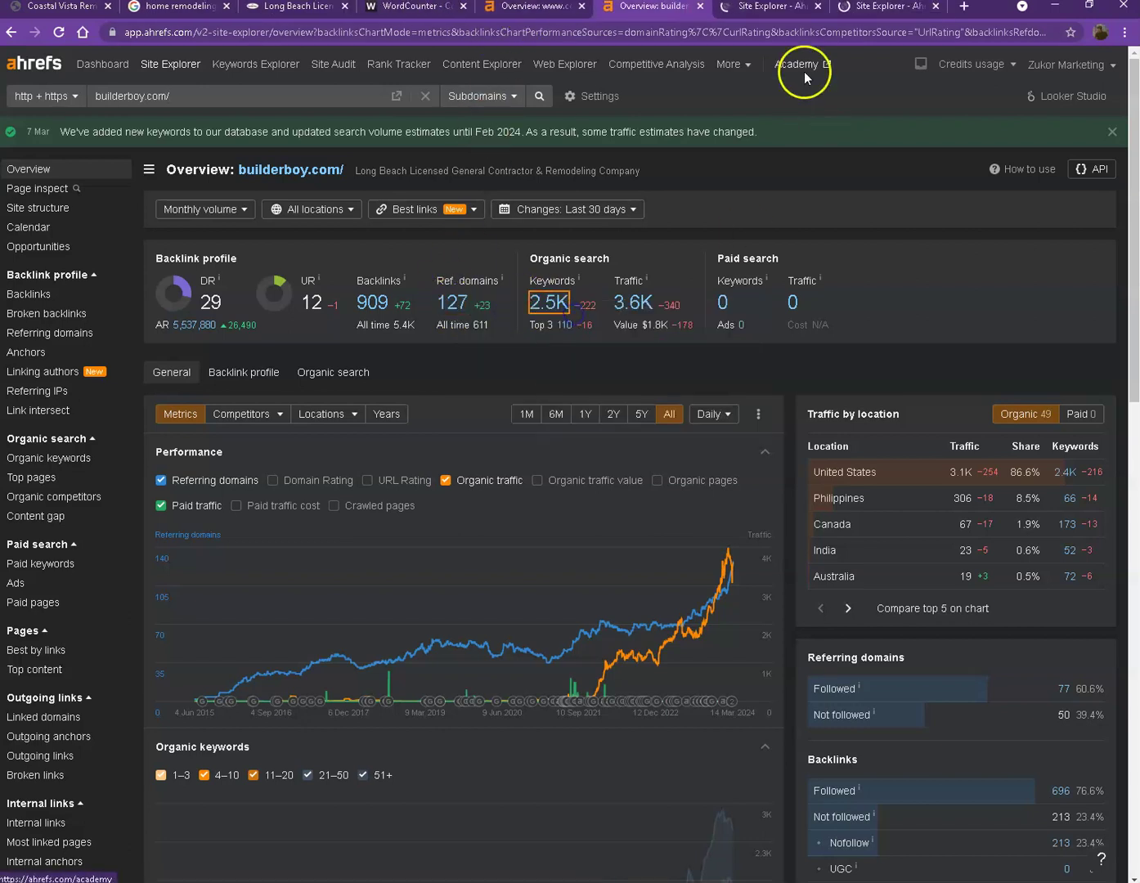
# Review the list of referring domains for builderboy.com, from the highest domain ratings to the end of the first results page
pyautogui.click(753, 8)
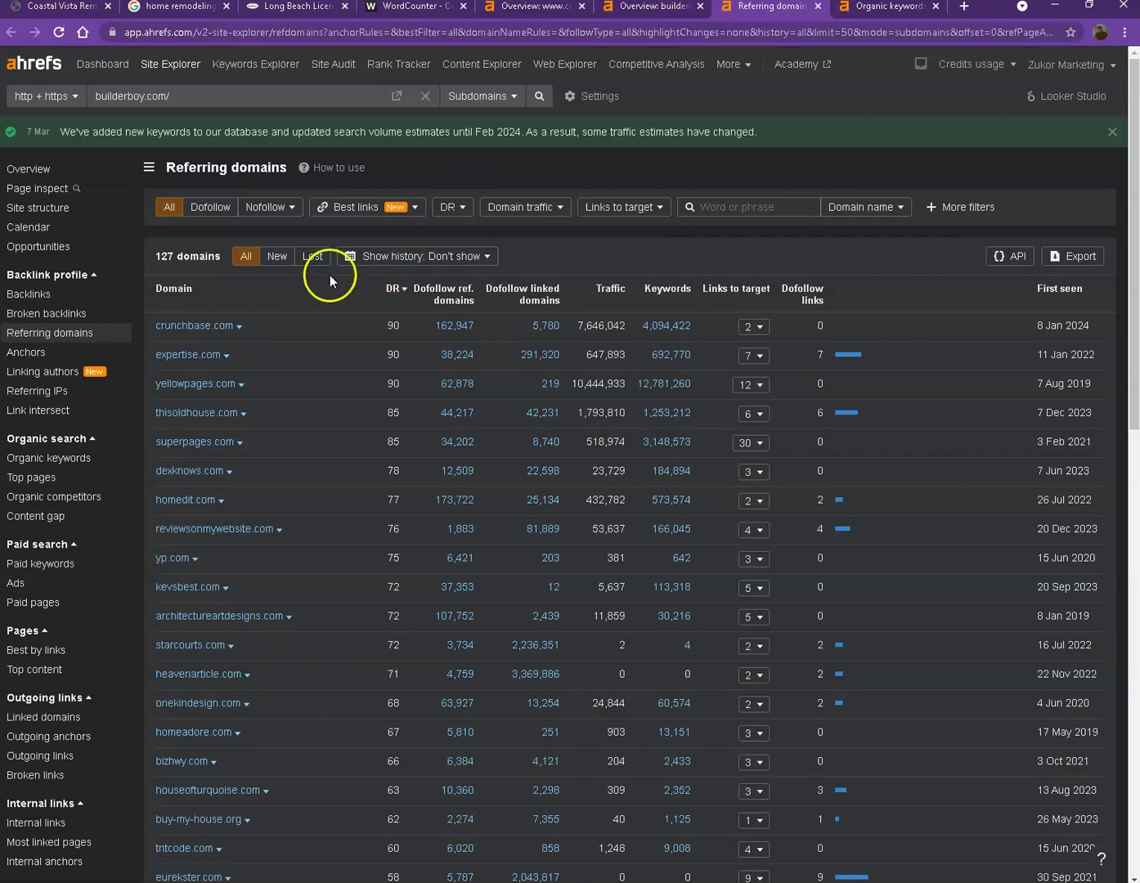
pyautogui.scroll(-4, 329, 278)
pyautogui.scroll(4, 327, 282)
pyautogui.scroll(-3, 326, 359)
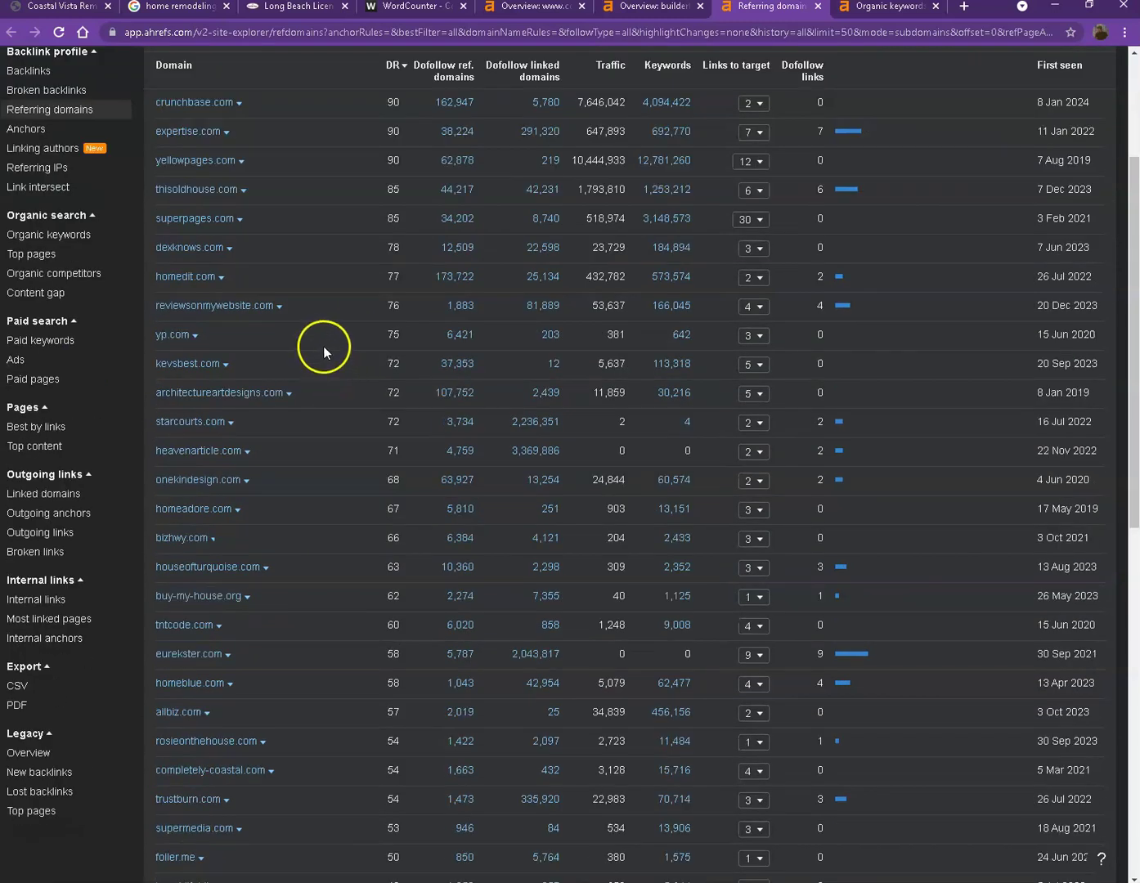
pyautogui.scroll(-11, 326, 346)
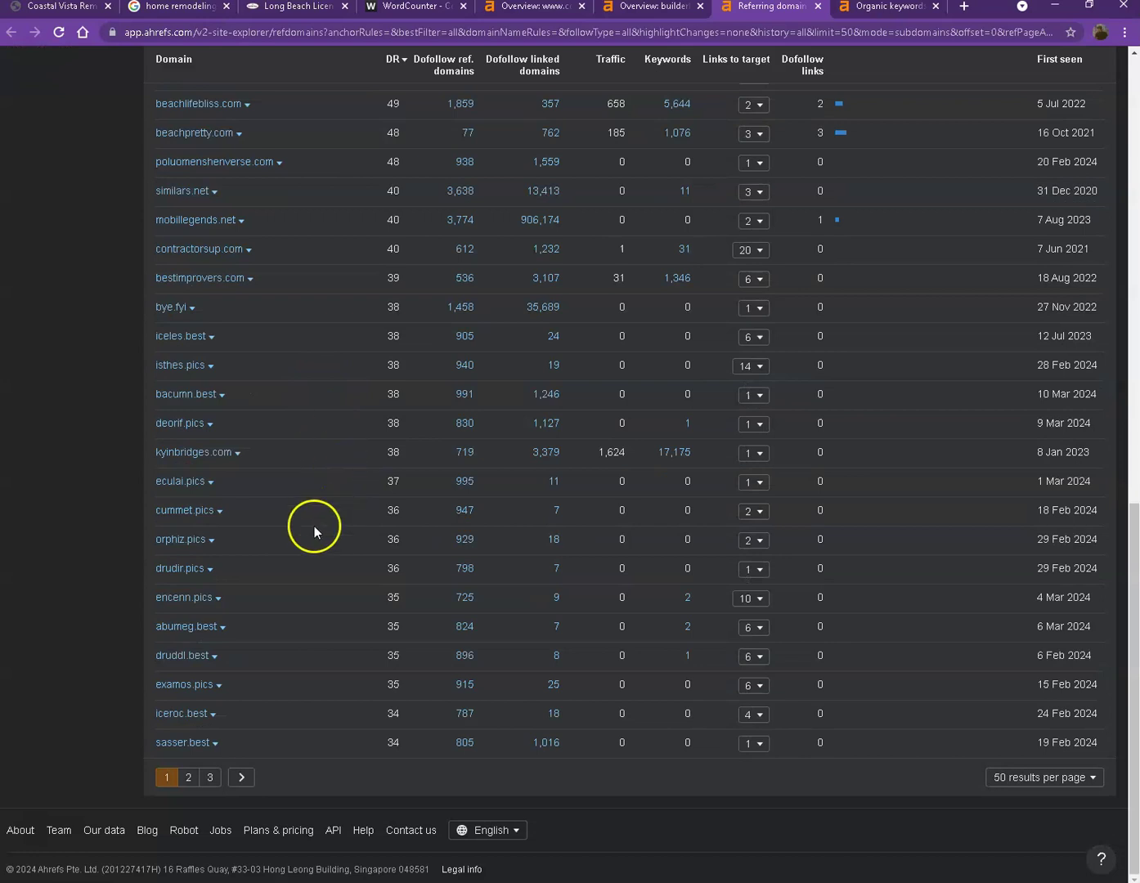
pyautogui.scroll(12, 341, 583)
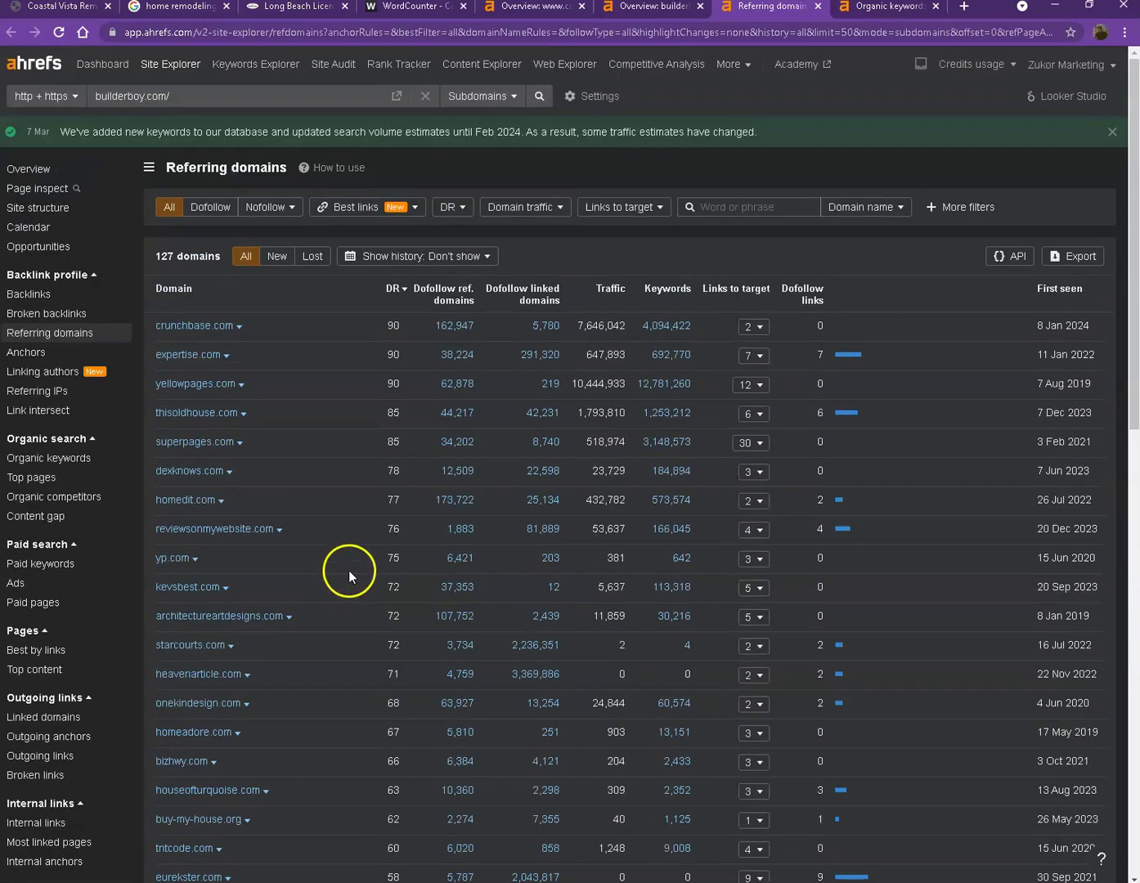
# Examine builderboy.com's organic keywords on the first two results pages, including their search volumes, positions and ranking URLs
pyautogui.click(879, 7)
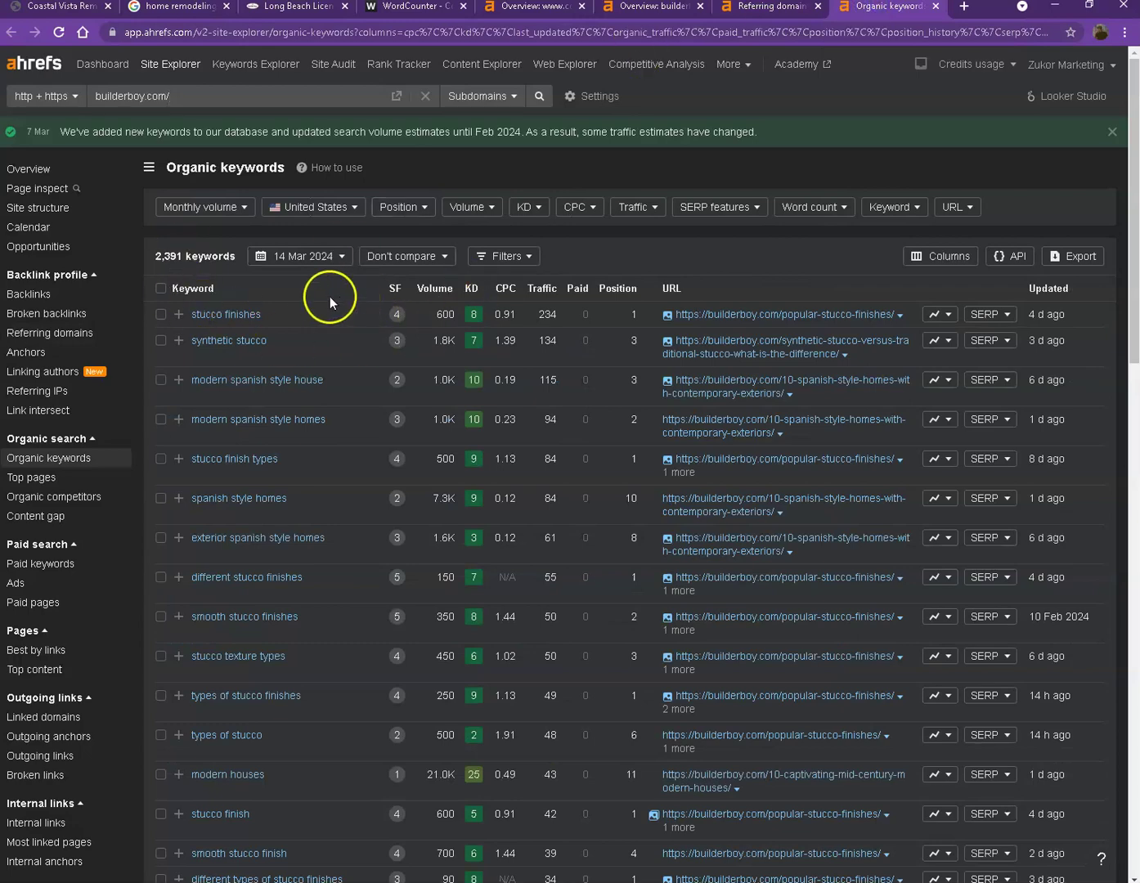
pyautogui.scroll(-10, 348, 315)
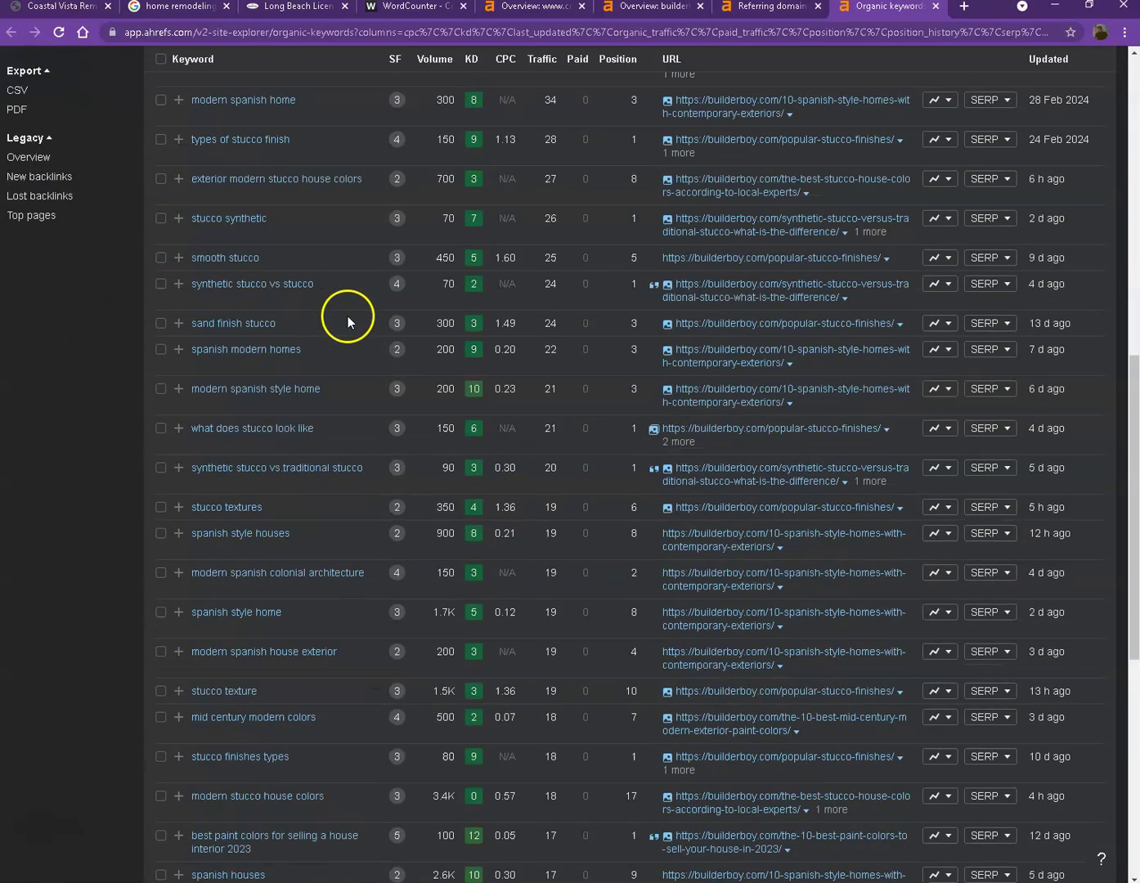
pyautogui.scroll(-7, 365, 358)
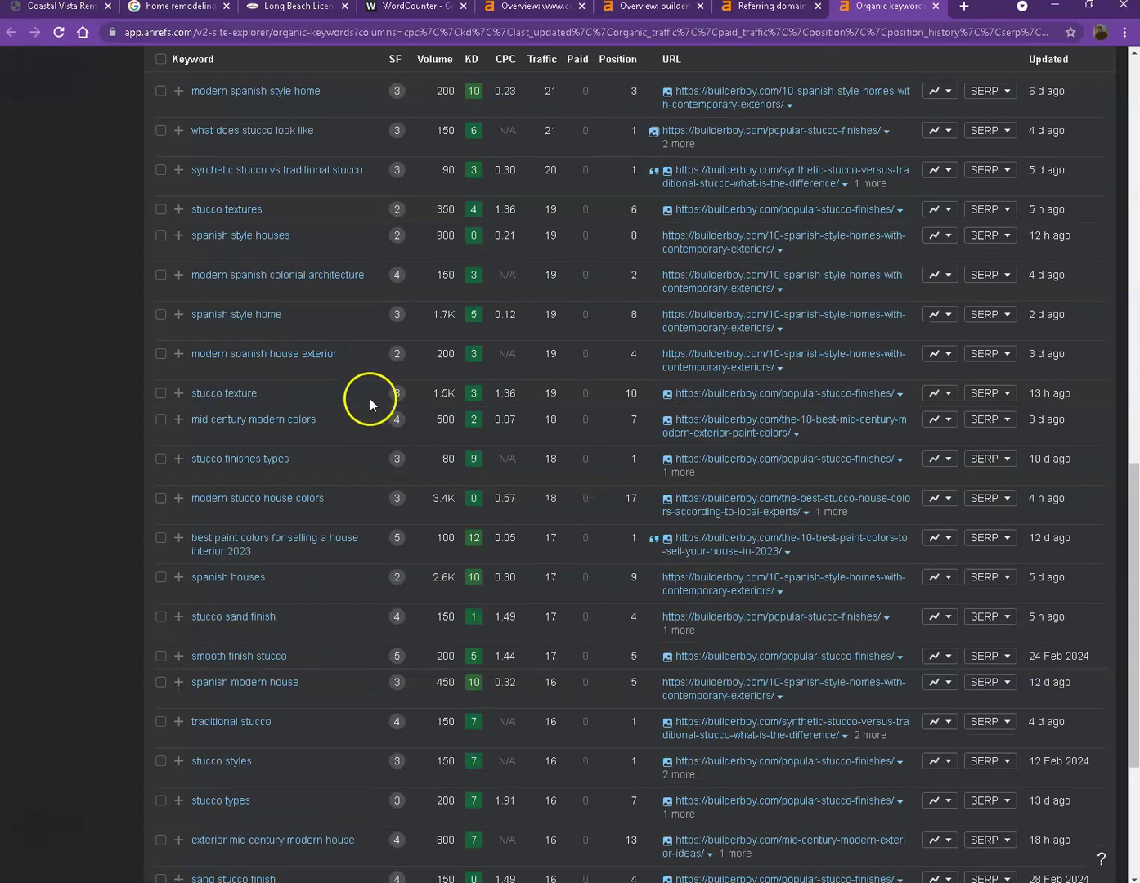
pyautogui.click(188, 778)
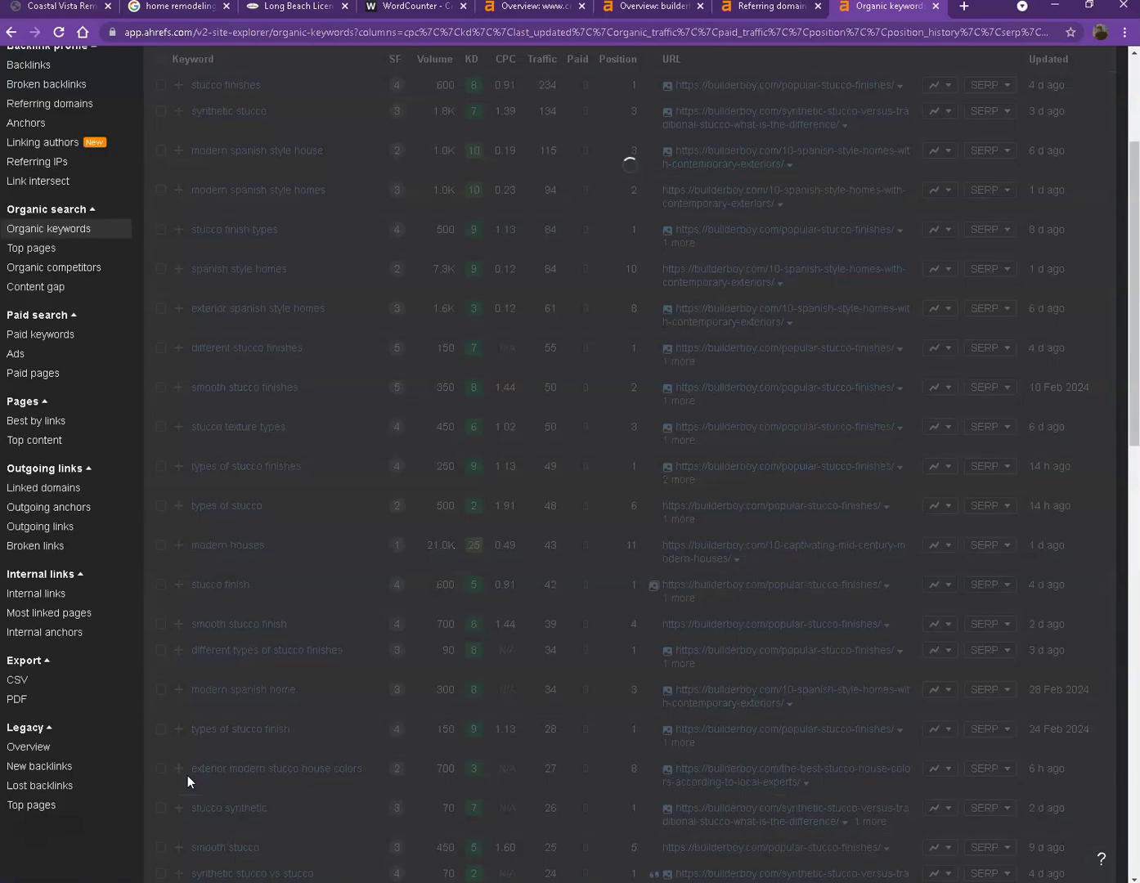
pyautogui.scroll(1, 426, 263)
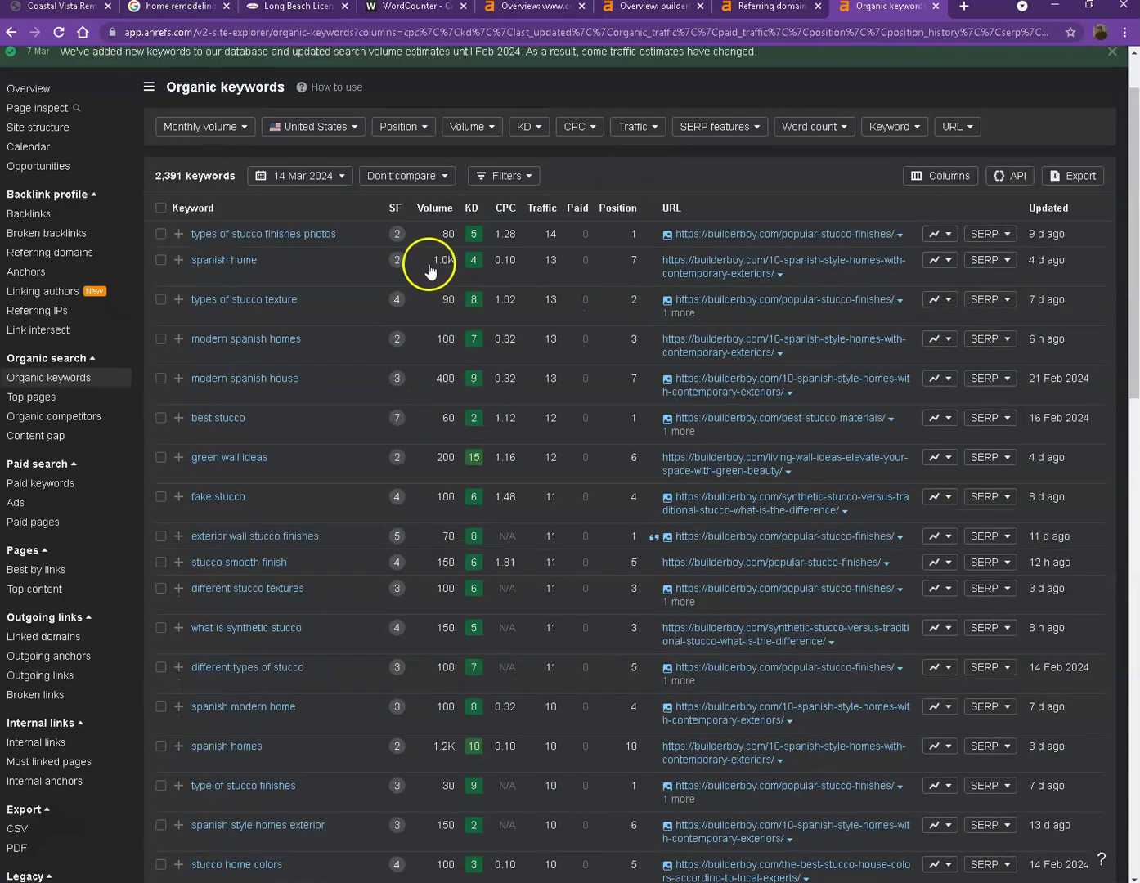
pyautogui.scroll(-1, 435, 311)
pyautogui.scroll(-3, 433, 315)
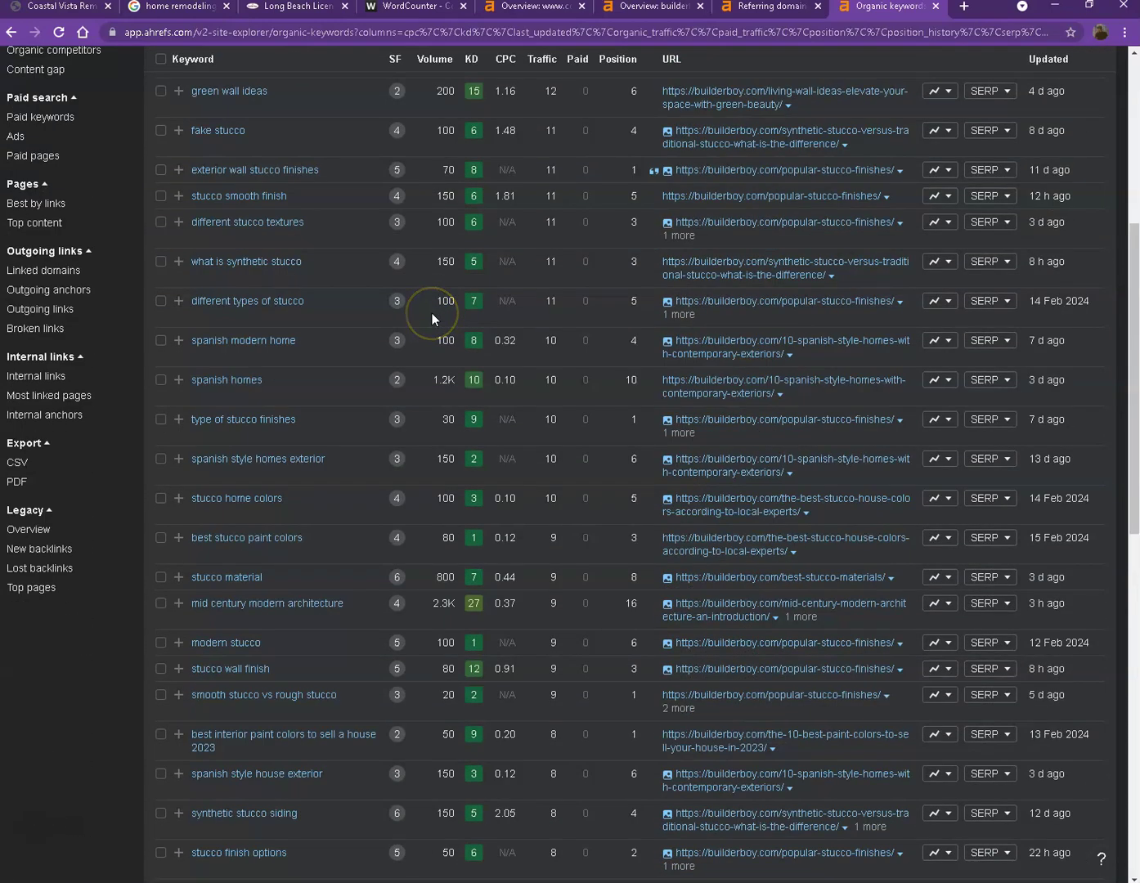
pyautogui.scroll(-6, 431, 314)
pyautogui.click(297, 253)
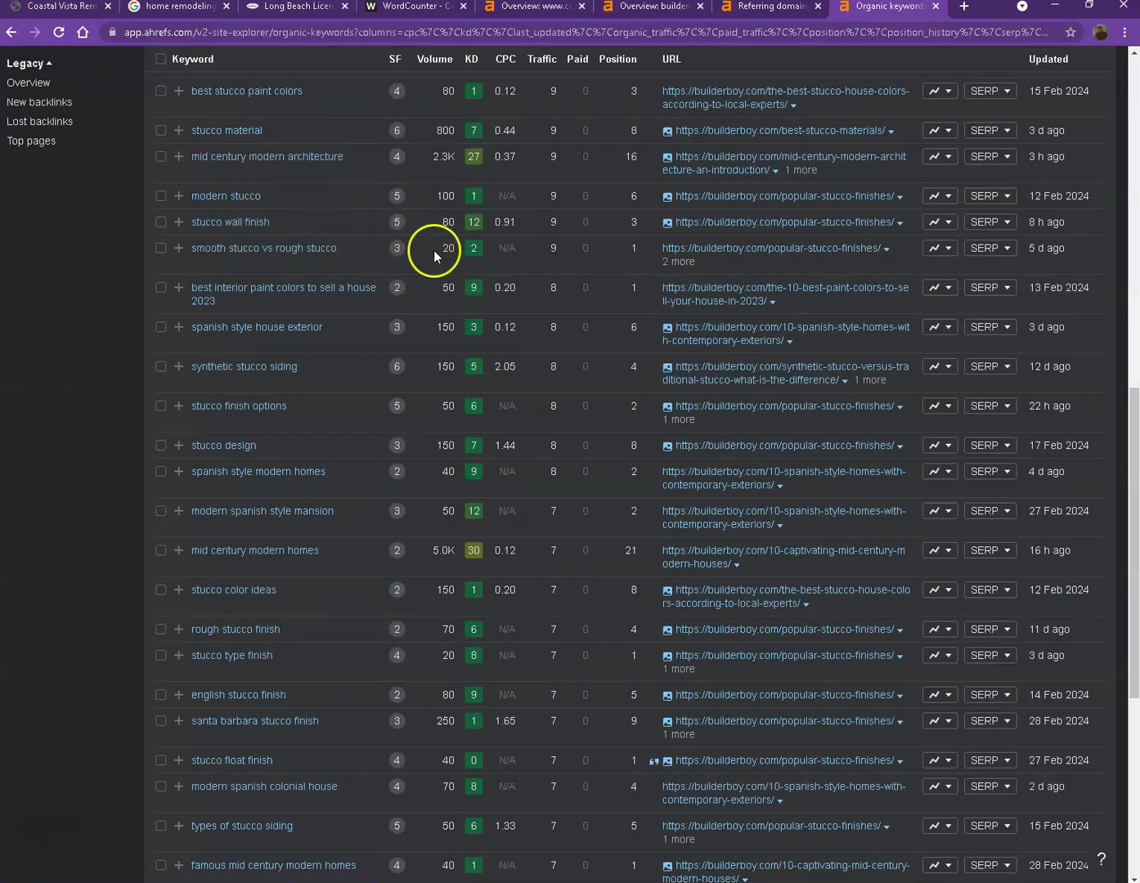
pyautogui.scroll(-5, 440, 282)
pyautogui.scroll(2, 440, 280)
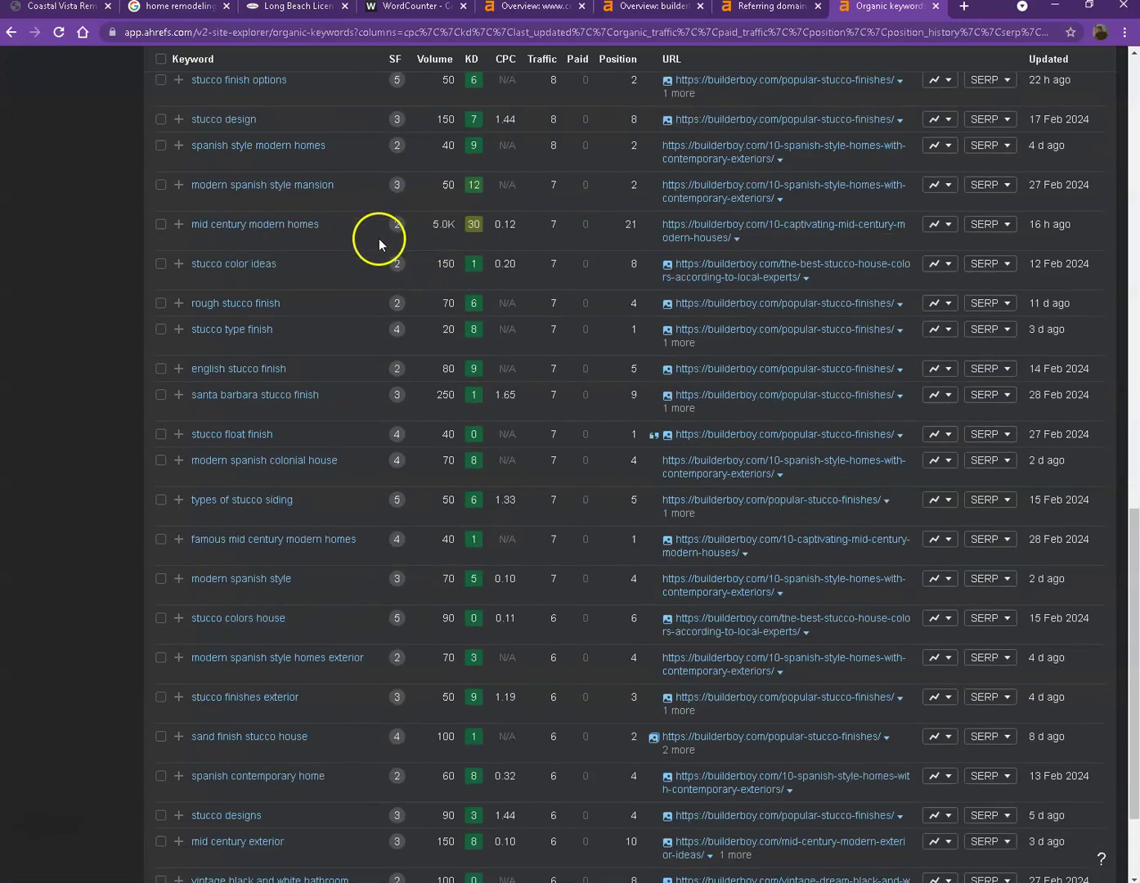
# Check the file names of the kitchen and living room photos under Our Recent Projects on the Coastal Vista homepage without saving them
pyautogui.click(66, 10)
pyautogui.scroll(-15, 231, 217)
pyautogui.scroll(-20, 232, 233)
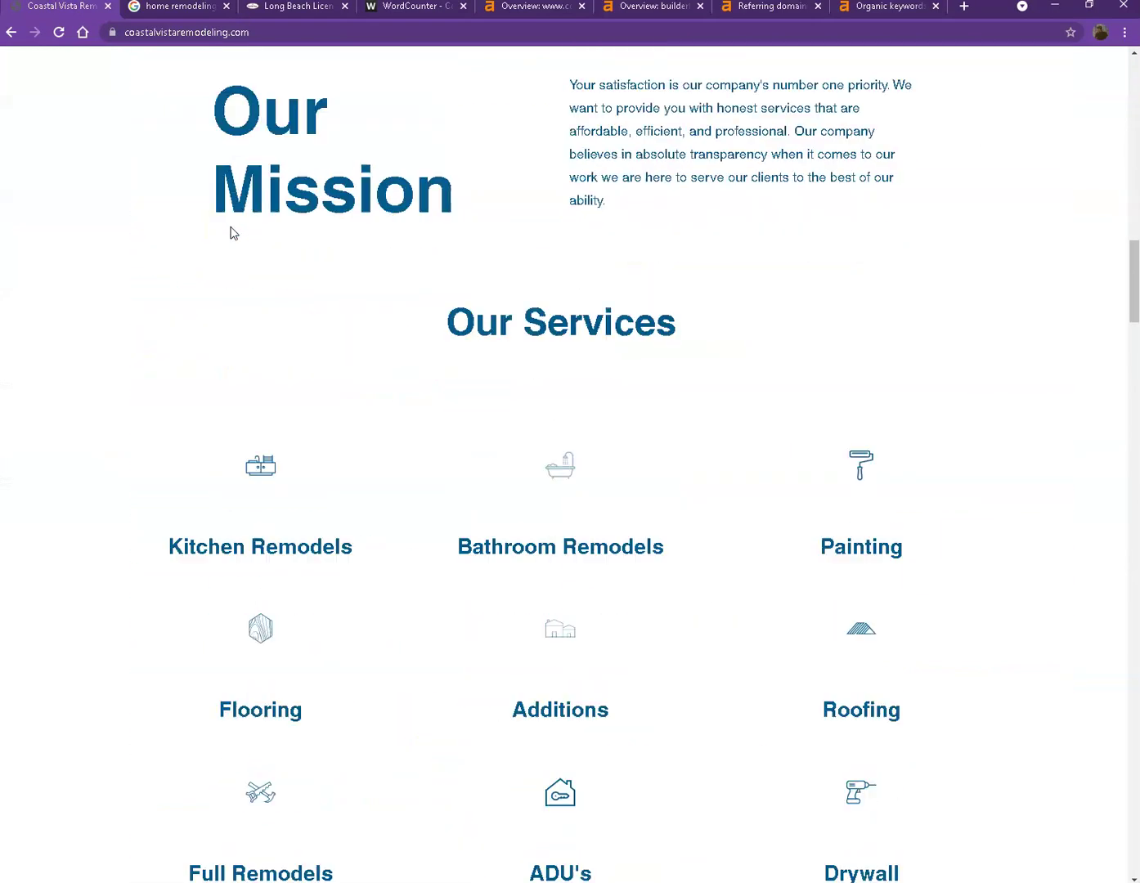
pyautogui.scroll(-5, 262, 228)
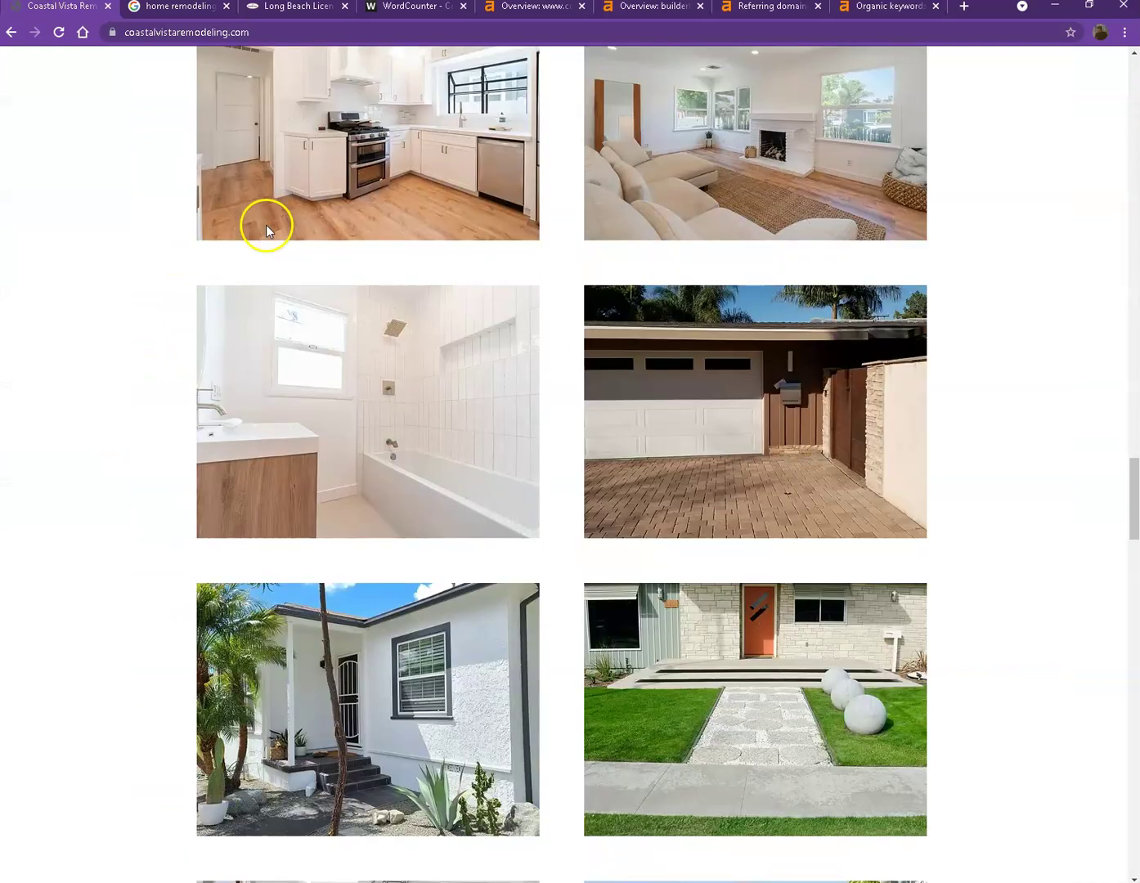
pyautogui.scroll(3, 265, 225)
pyautogui.rightClick(299, 291)
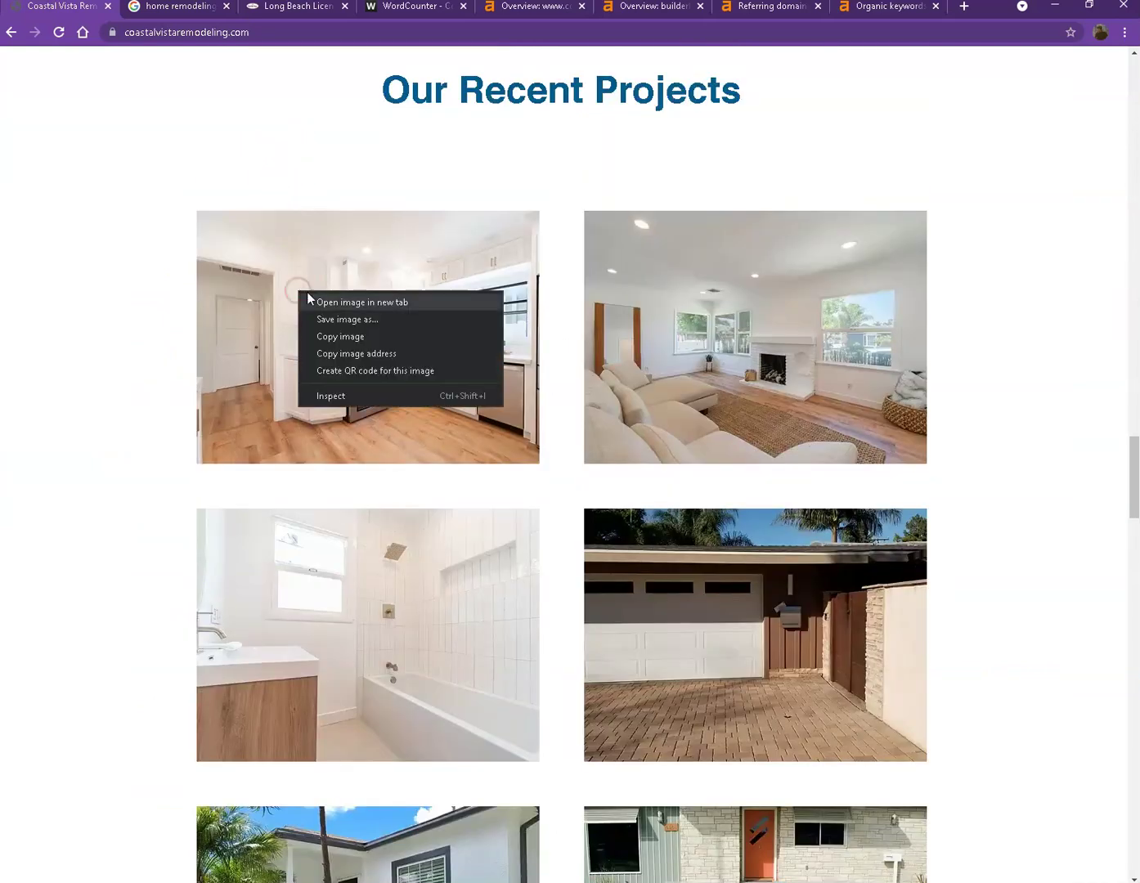
pyautogui.click(358, 329)
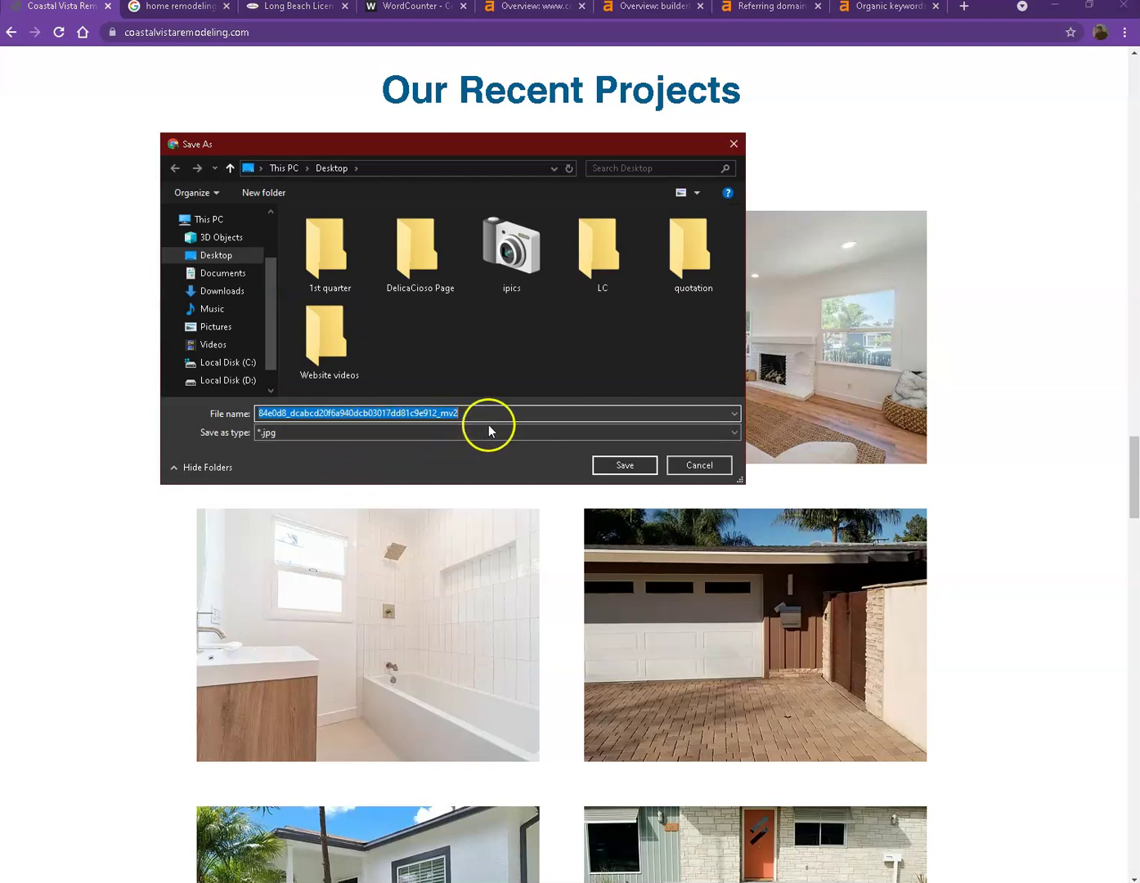
pyautogui.click(716, 472)
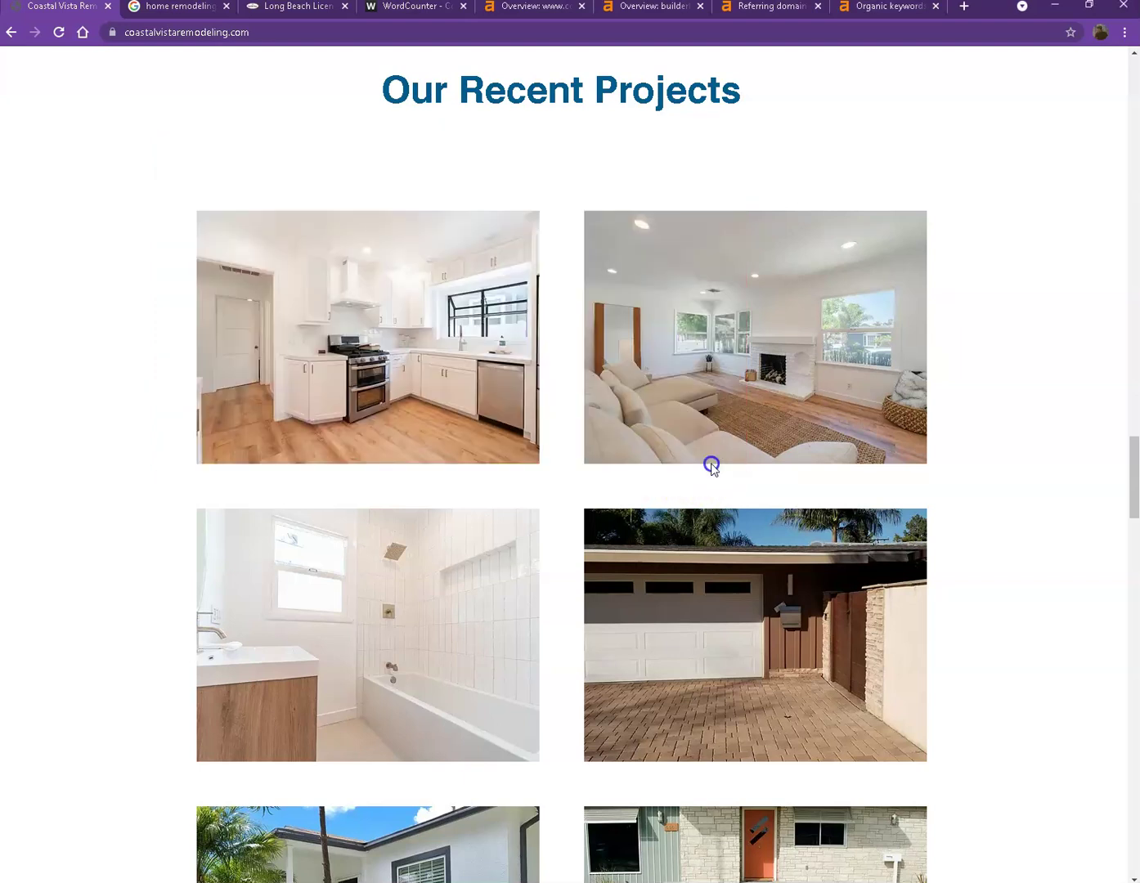
pyautogui.rightClick(660, 324)
pyautogui.click(690, 355)
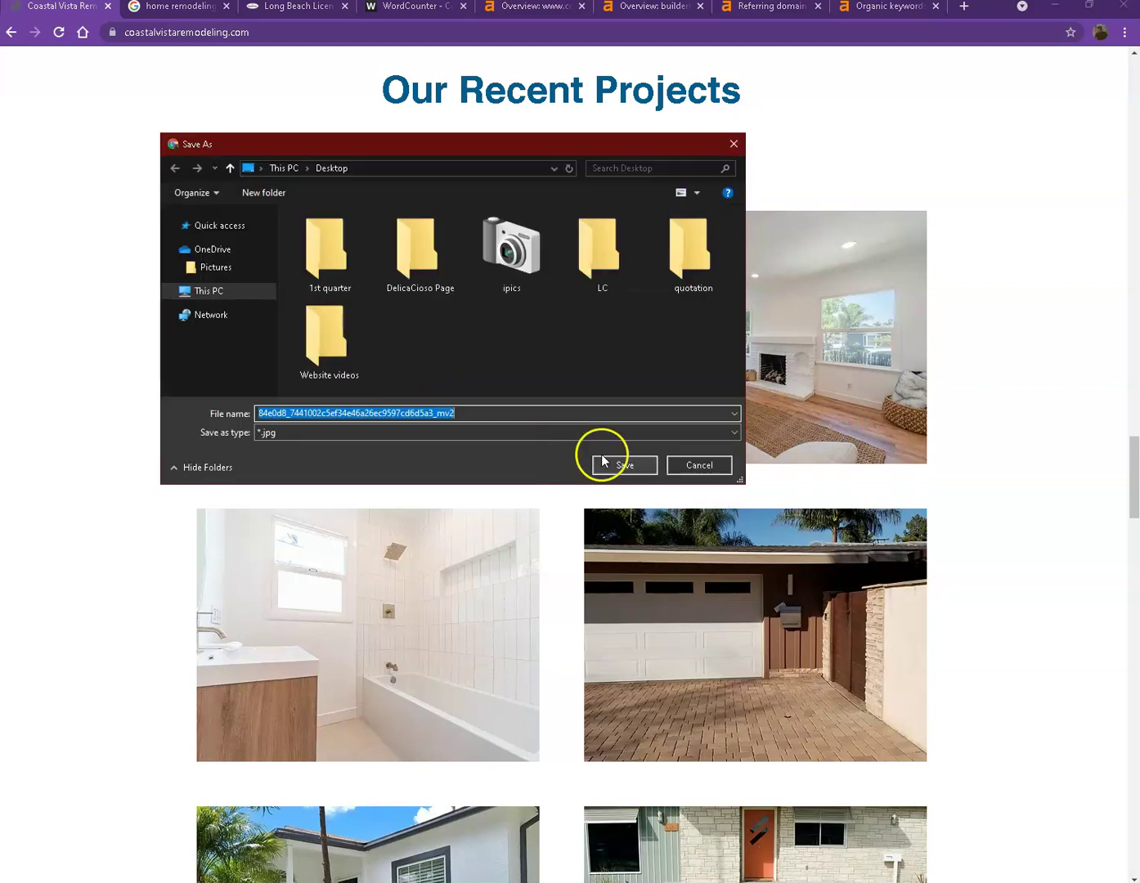
pyautogui.click(699, 468)
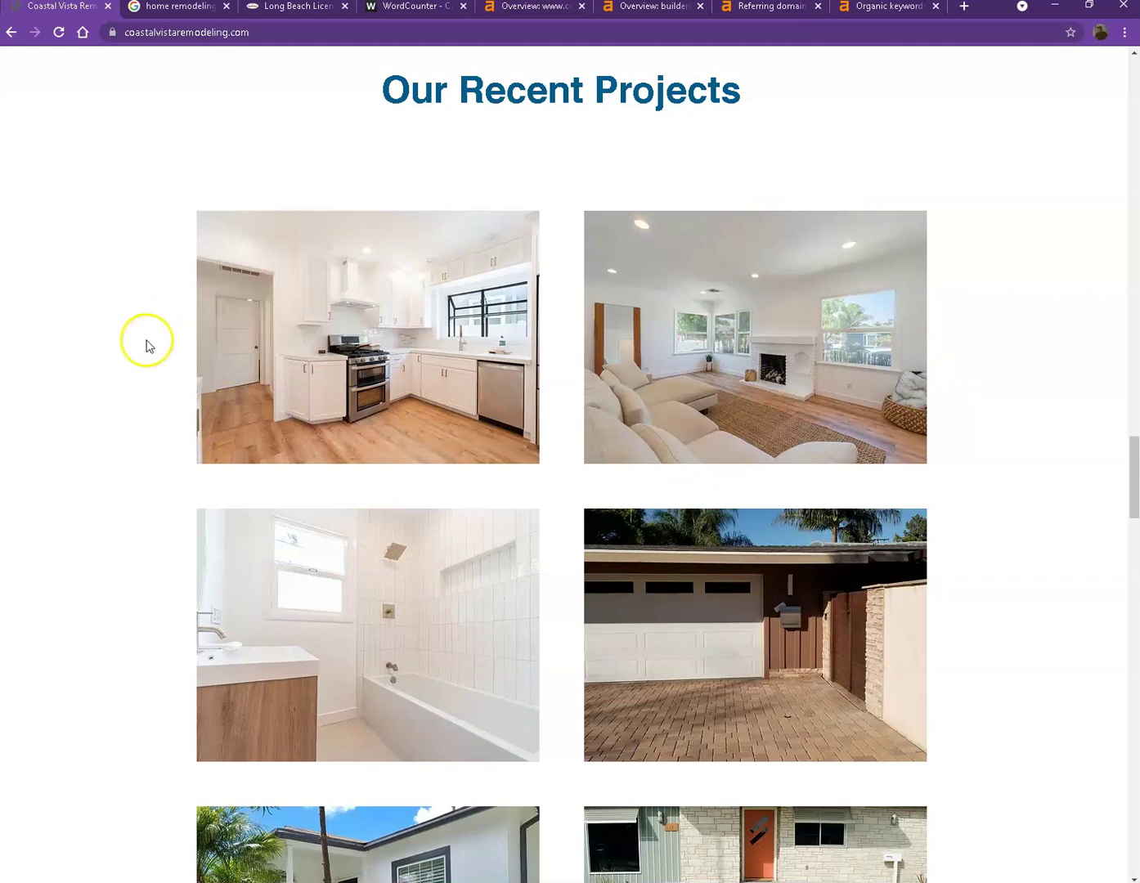
# Review the remaining project photos on the Coastal Vista homepage and return through the services section to the hero banner
pyautogui.scroll(-3, 149, 325)
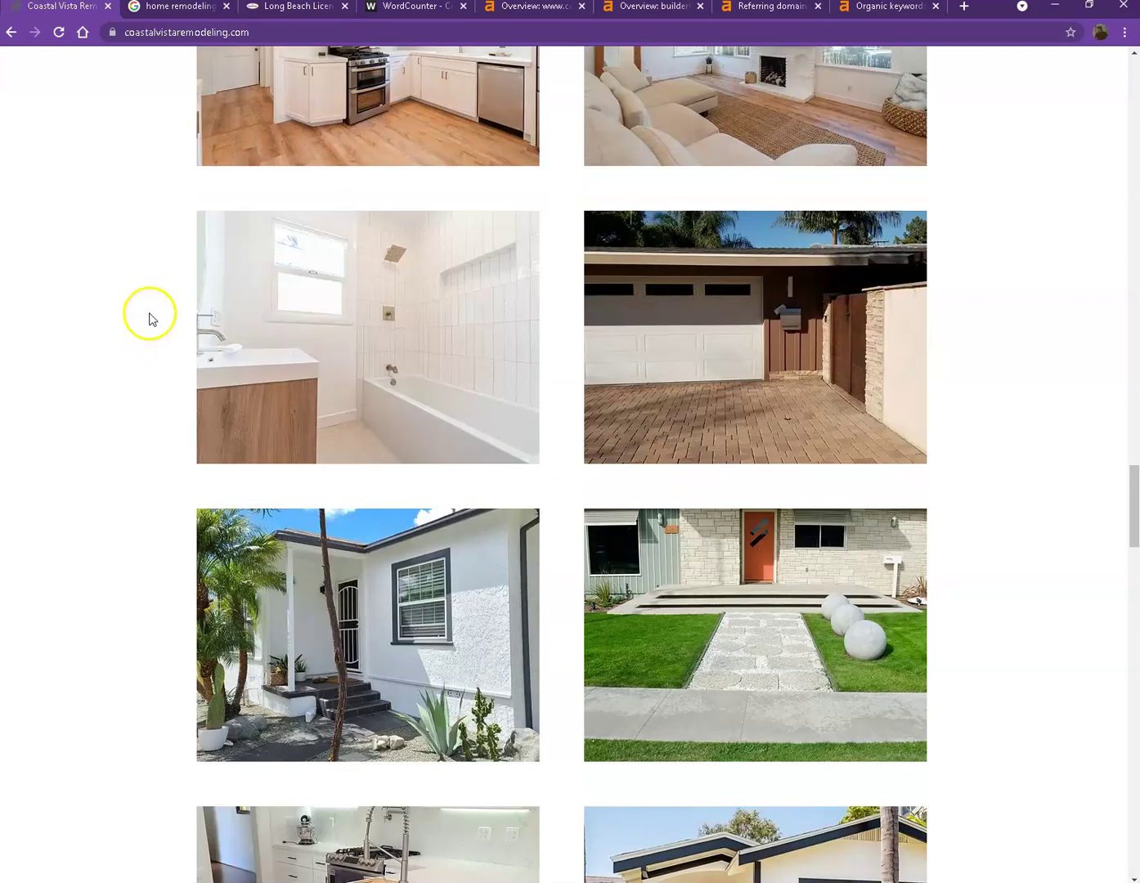
pyautogui.scroll(-8, 151, 326)
pyautogui.scroll(20, 153, 340)
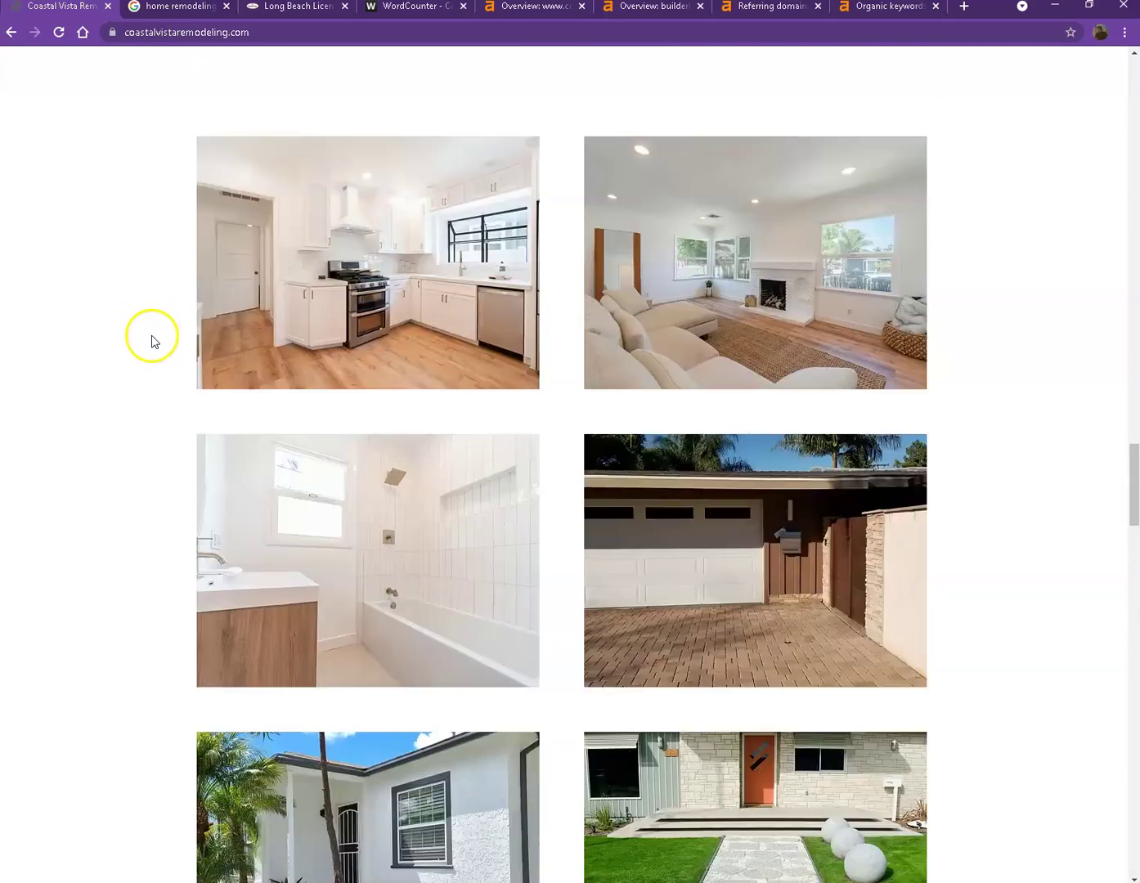
pyautogui.scroll(20, 152, 348)
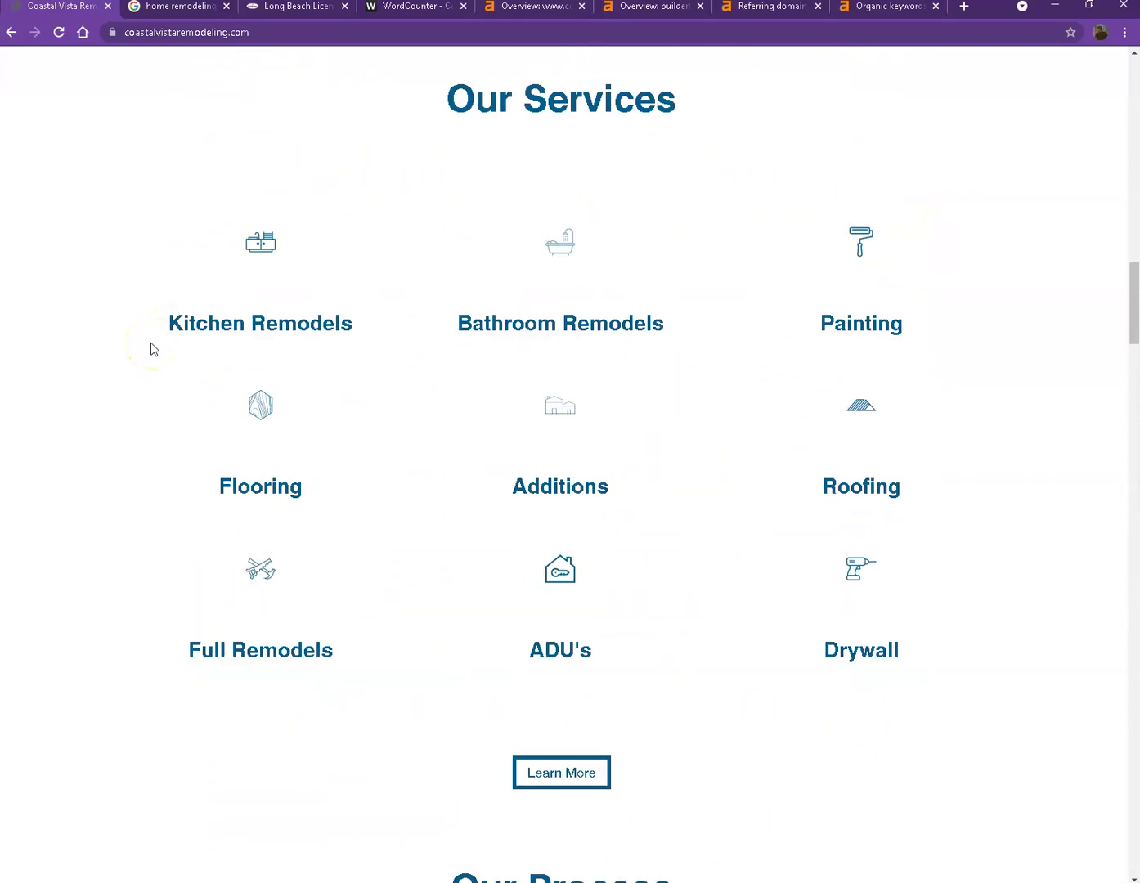
pyautogui.scroll(20, 151, 350)
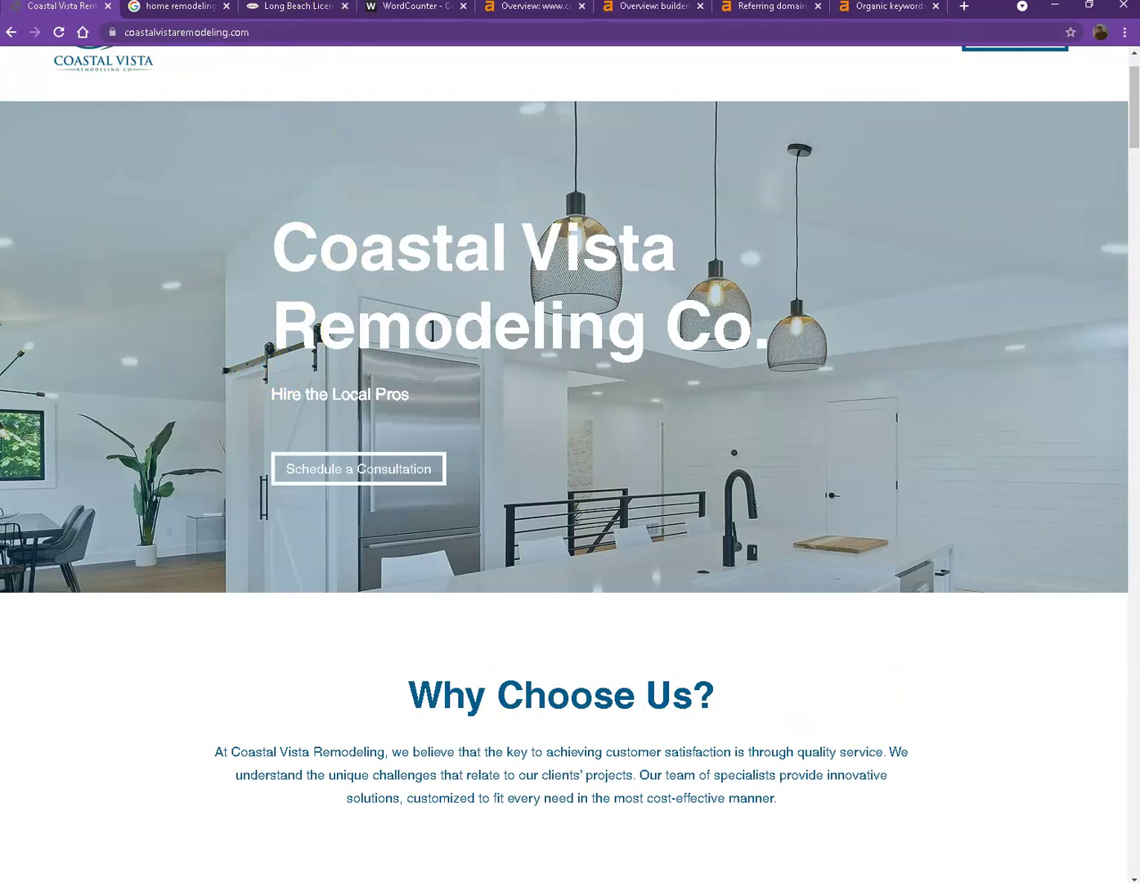
# Recheck the Google organic results and business listings for home remodeling in Long Beach, and return to the Coastal Vista homepage
pyautogui.click(173, 6)
pyautogui.scroll(-2, 180, 447)
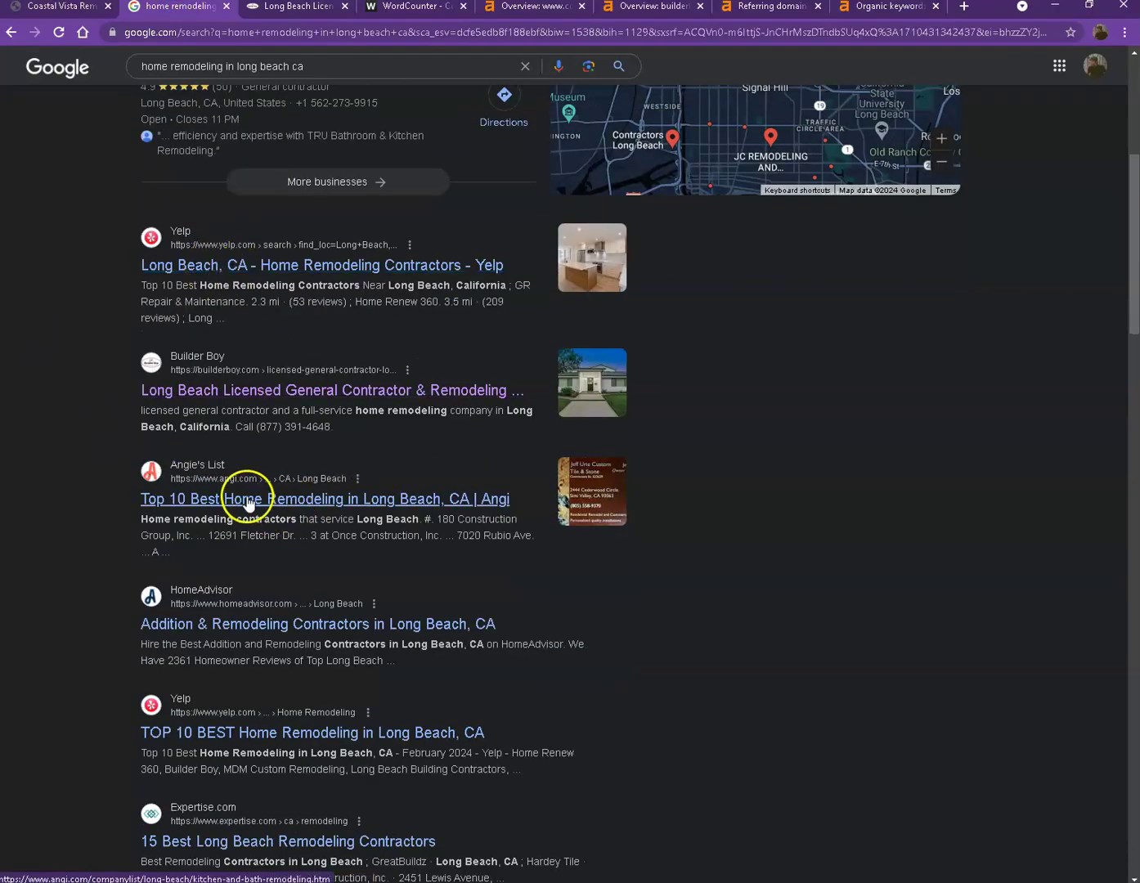
pyautogui.scroll(-1, 265, 509)
pyautogui.scroll(-2, 266, 508)
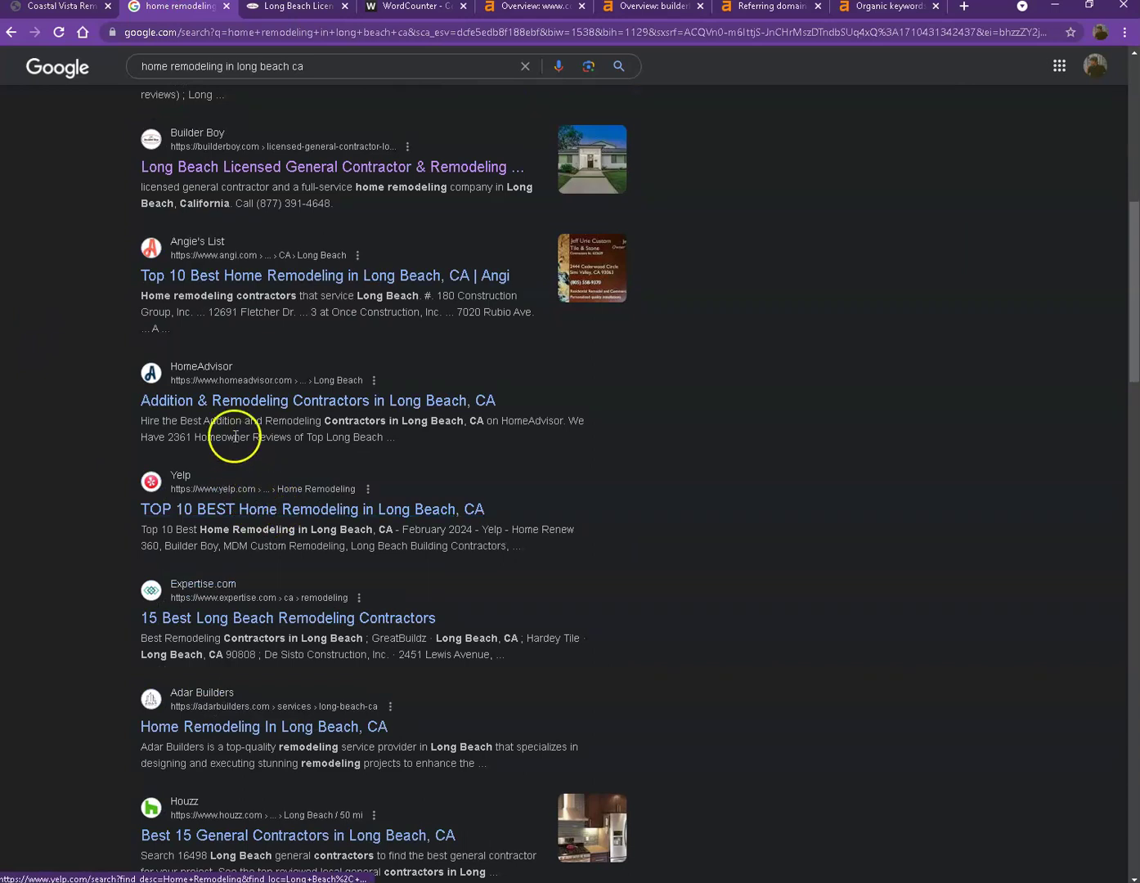
pyautogui.scroll(9, 278, 528)
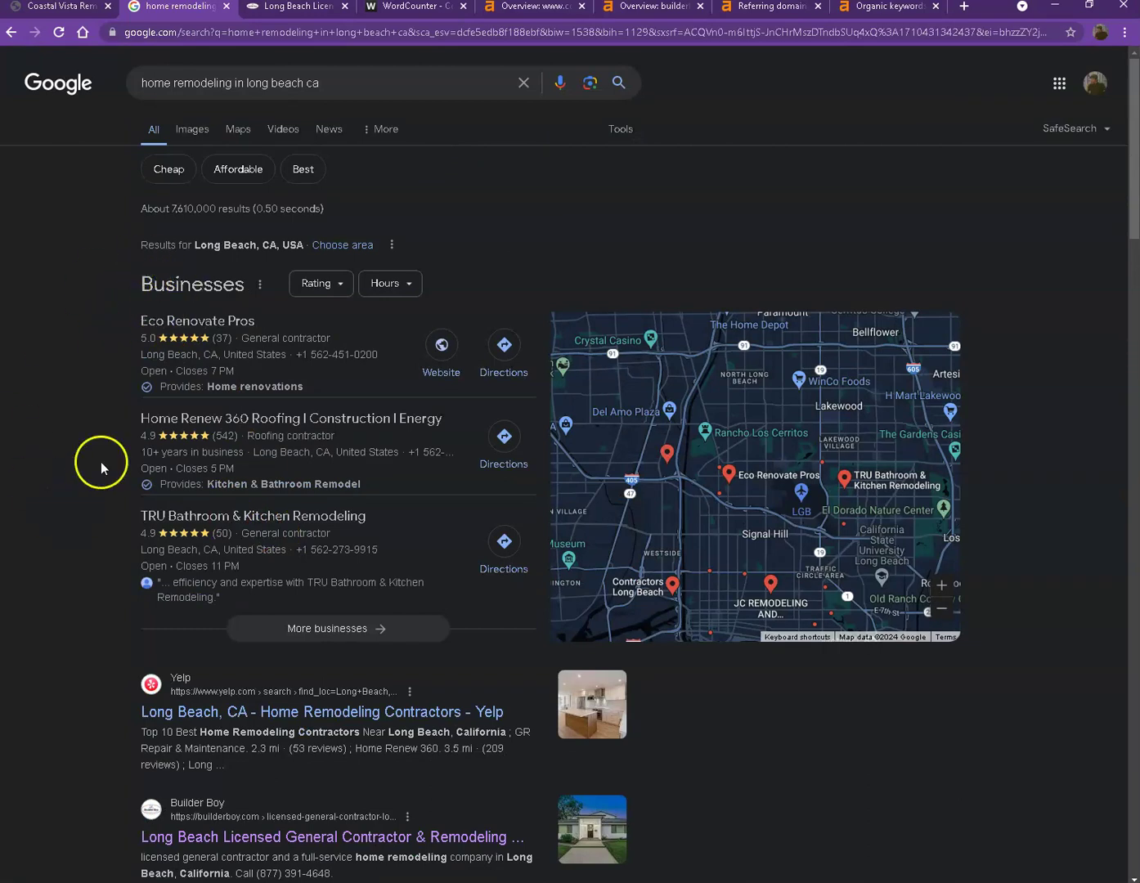
pyautogui.click(61, 12)
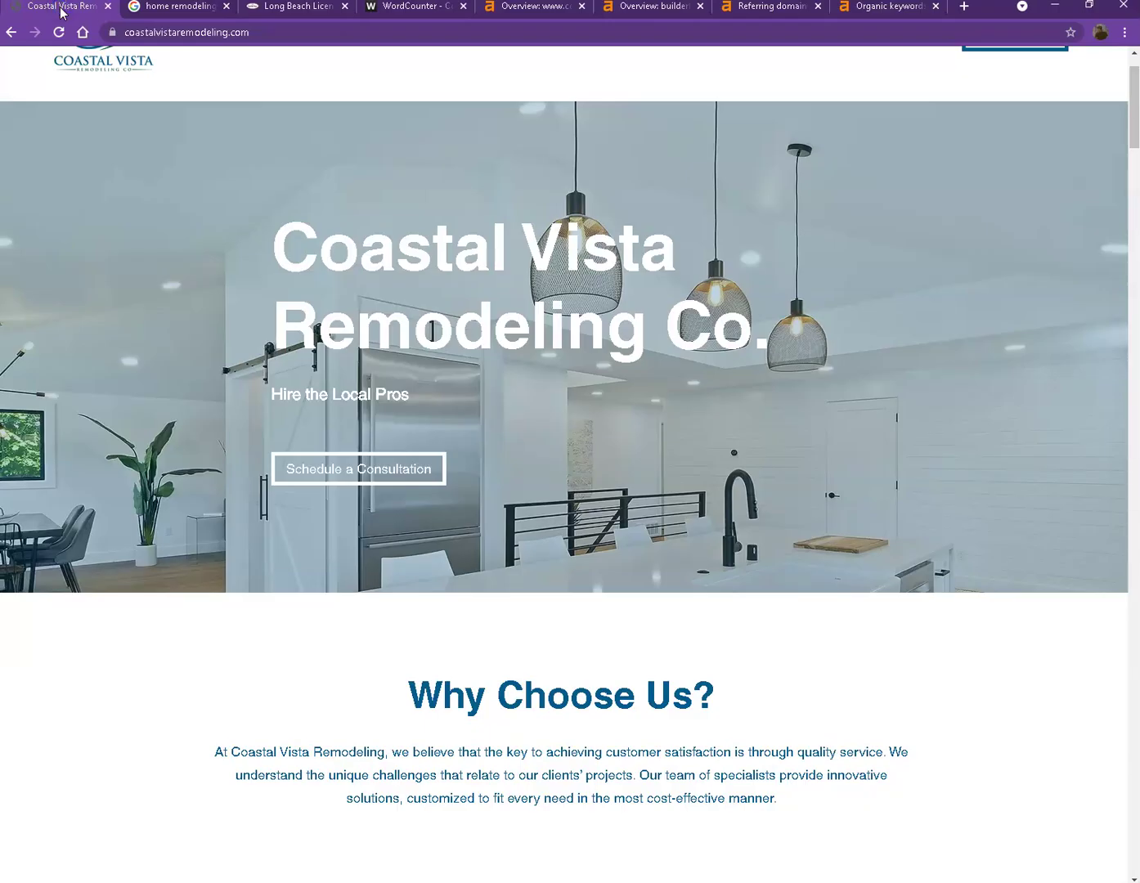